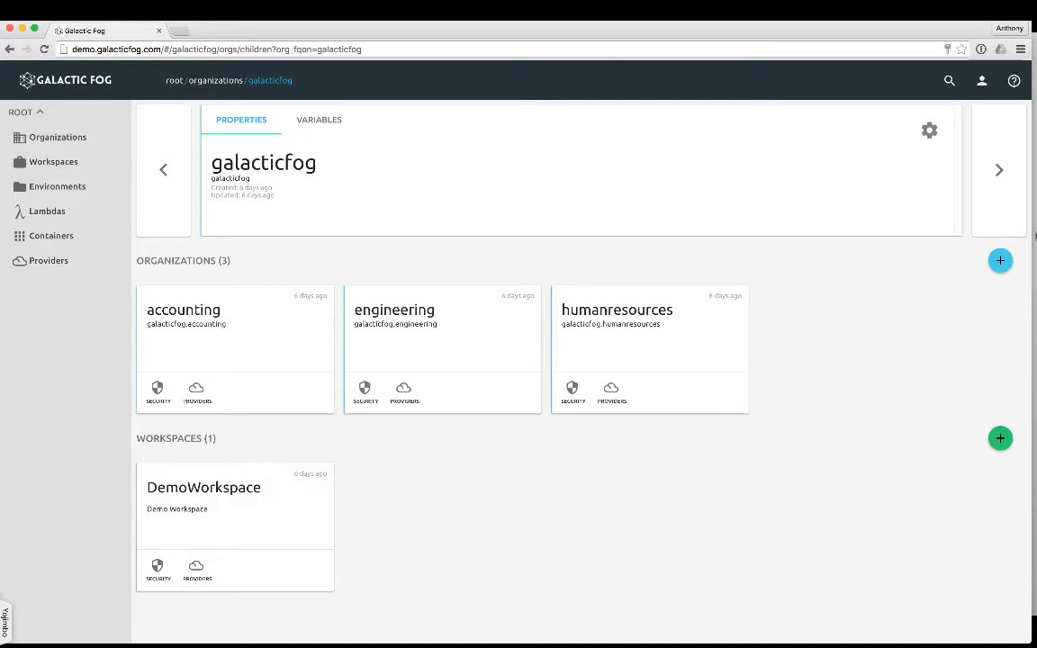
Create a sub-organization named test under the galacticfog organization.
{"action": "left_click", "coordinate": [998, 262]}
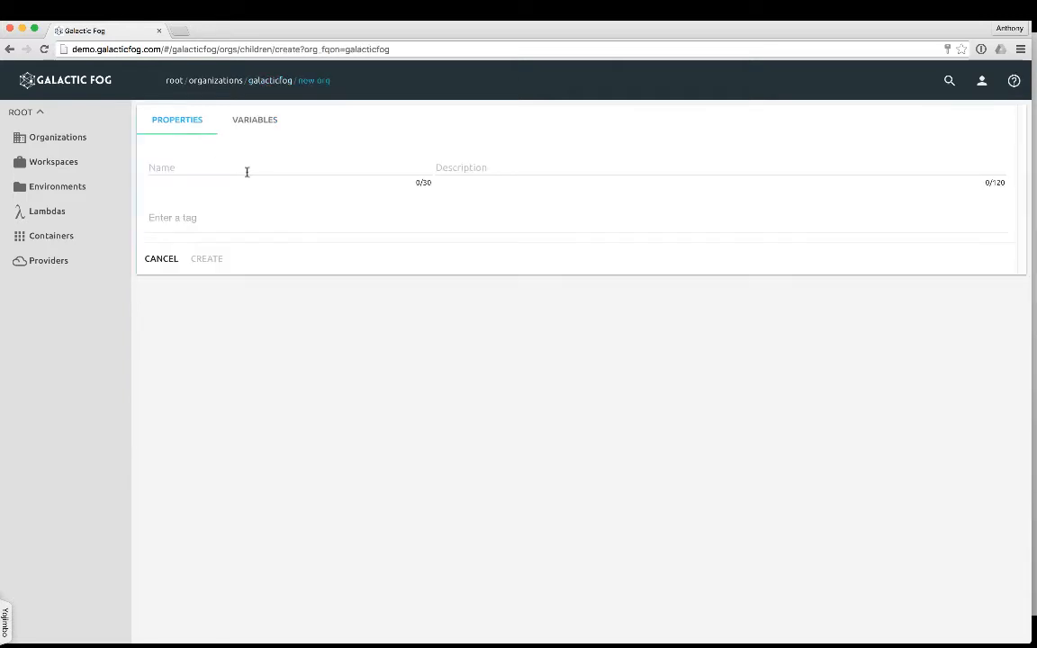
{"action": "left_click", "coordinate": [183, 166]}
{"action": "type", "text": "test"}
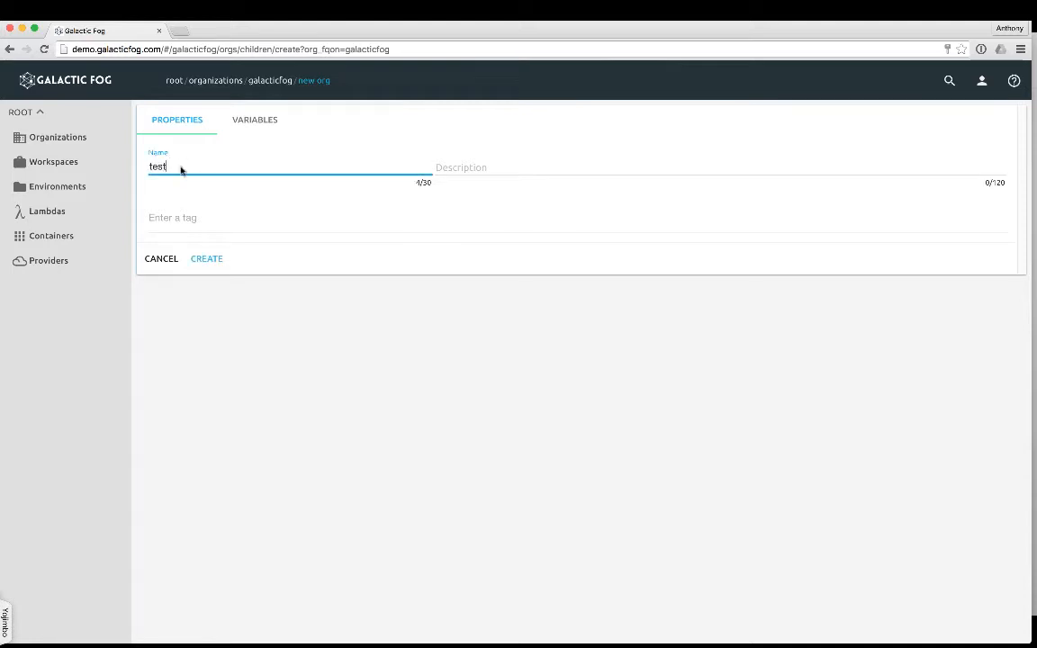
{"action": "left_click", "coordinate": [220, 259]}
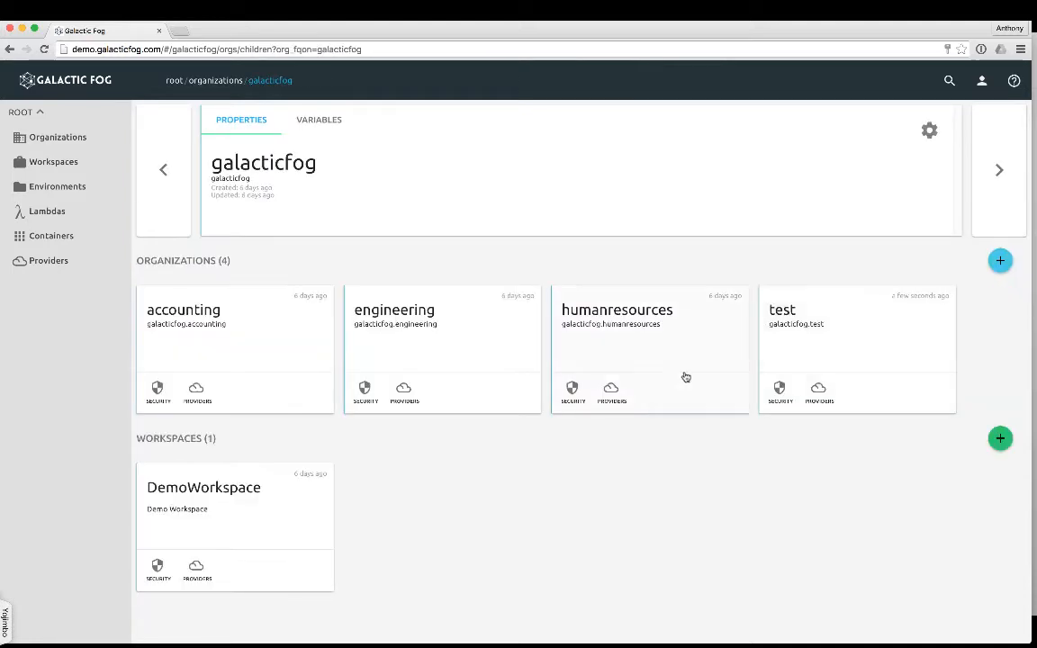
Start a new provider in DemoWorkspace's Prod environment, named CAAS with provider type Compute::Container::Marathon, and proceed to its configuration.
{"action": "left_click", "coordinate": [287, 525]}
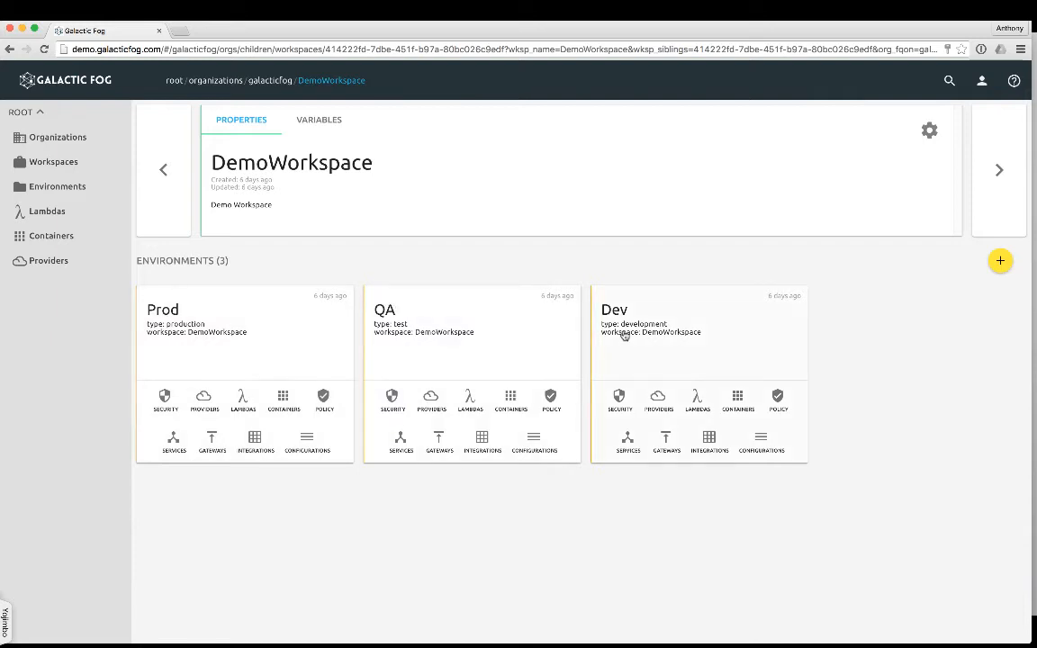
{"action": "left_click", "coordinate": [206, 400]}
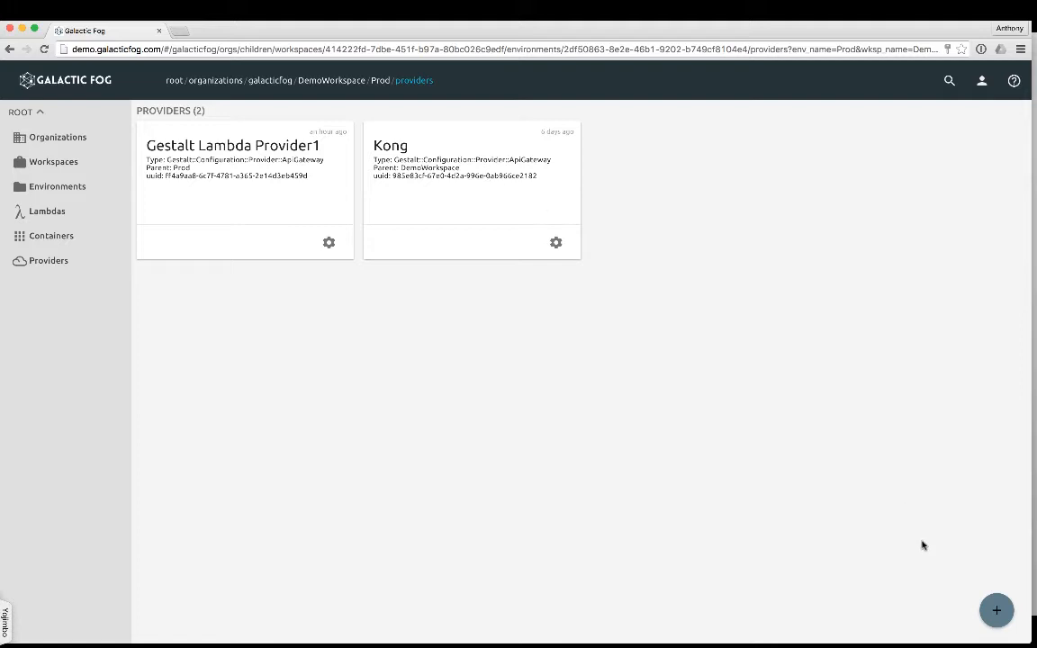
{"action": "left_click", "coordinate": [1003, 610]}
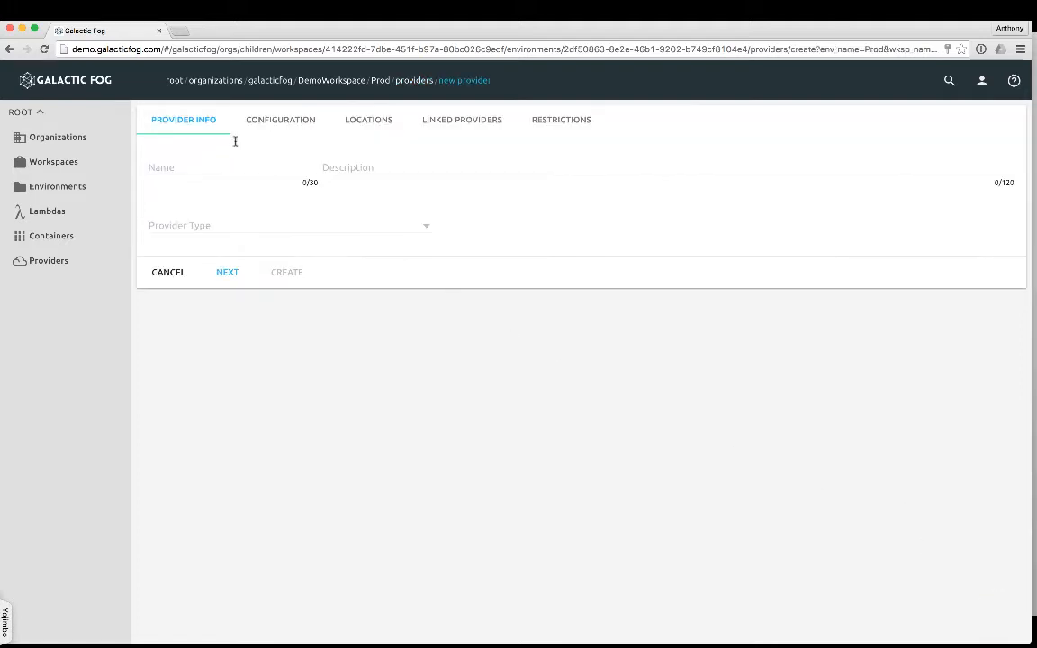
{"action": "left_click", "coordinate": [207, 162]}
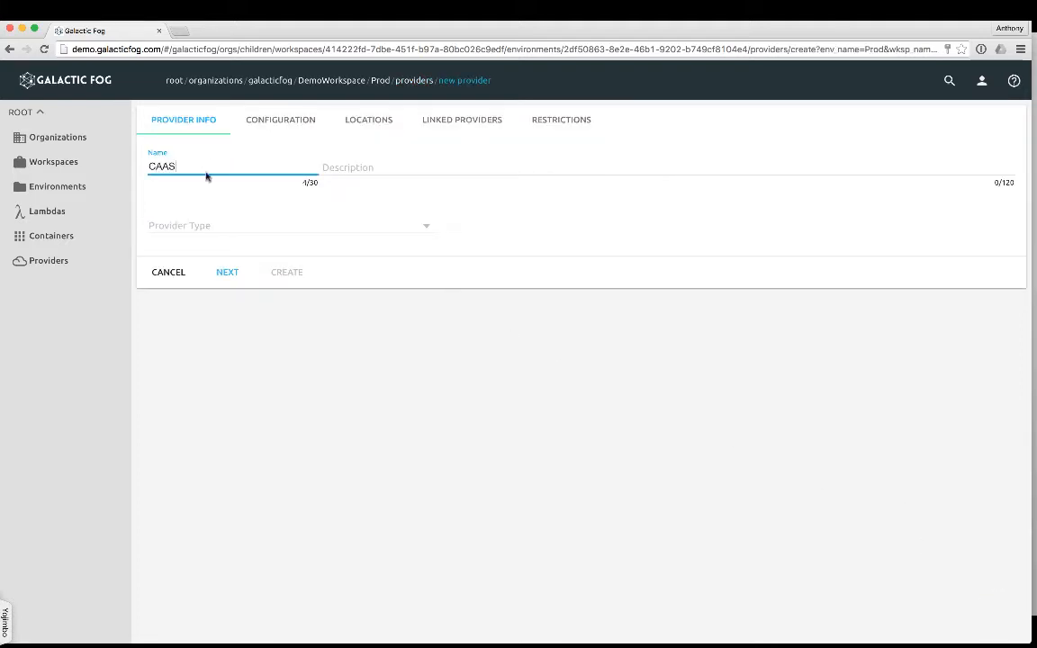
{"action": "left_click", "coordinate": [208, 227]}
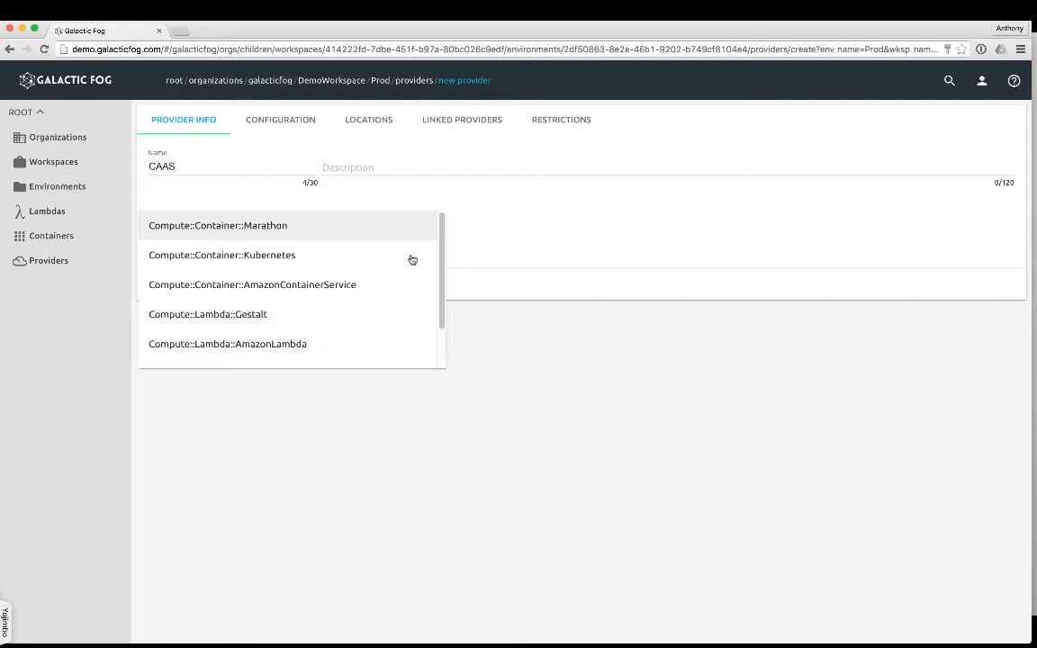
{"action": "mouse_move", "coordinate": [444, 244]}
{"action": "left_mouse_down"}
{"action": "mouse_move", "coordinate": [442, 320]}
{"action": "mouse_move", "coordinate": [444, 248]}
{"action": "left_mouse_up"}
{"action": "left_click", "coordinate": [261, 229]}
{"action": "left_click", "coordinate": [219, 271]}
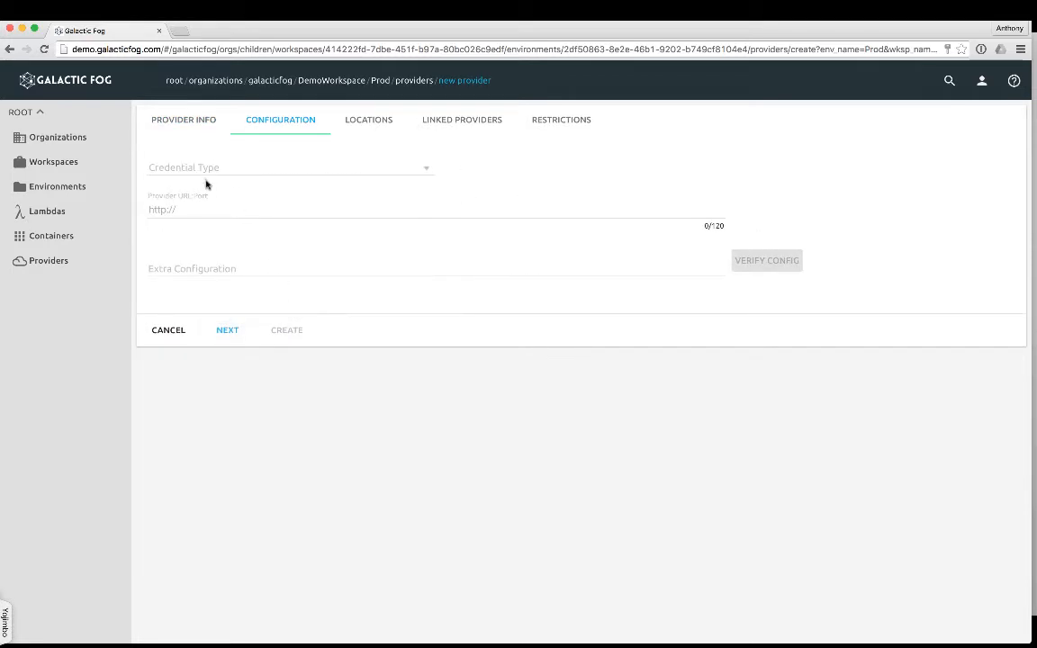
{"action": "left_click", "coordinate": [204, 169]}
{"action": "left_click", "coordinate": [203, 169]}
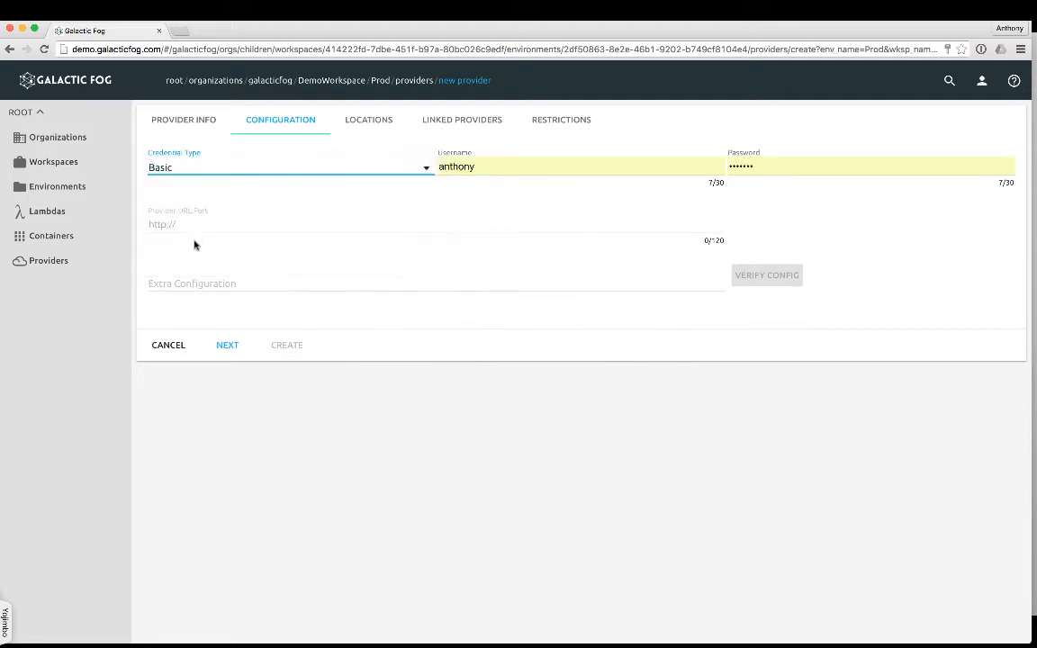
{"action": "left_click", "coordinate": [186, 224]}
{"action": "type", "text": "http"}
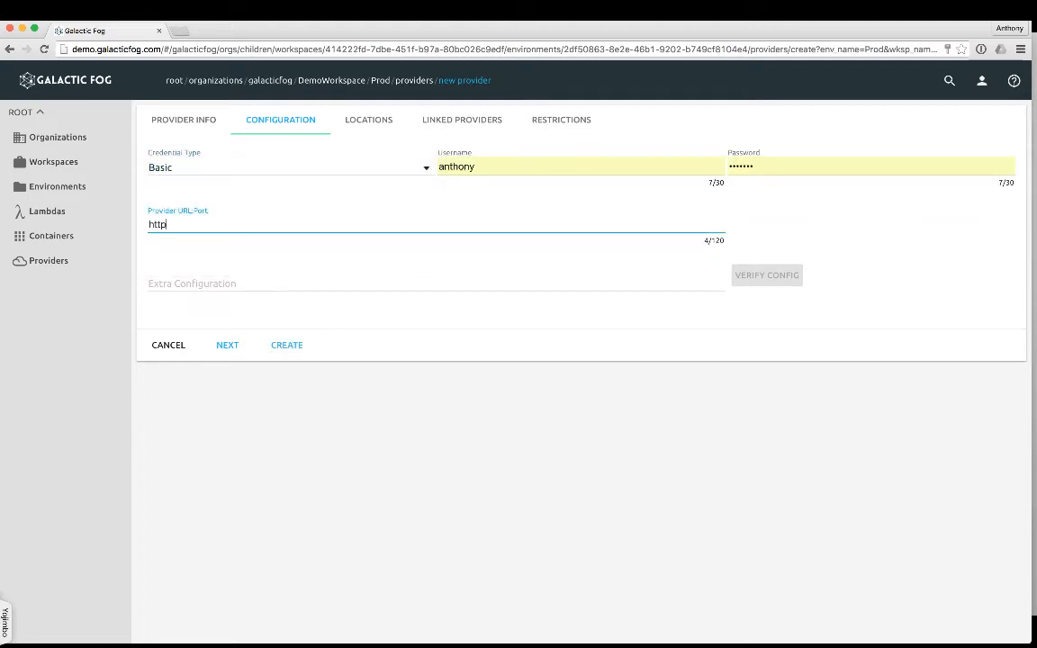
{"action": "type", "text": "://v2.galacticfog.com:8080"}
{"action": "left_click", "coordinate": [290, 348]}
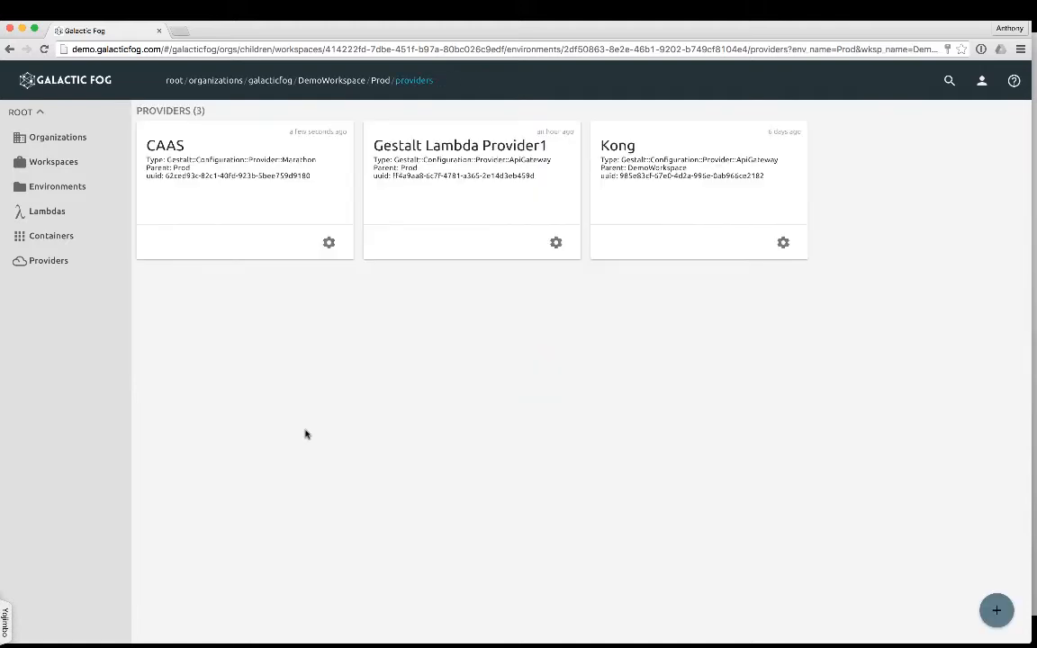
Start a new container in DemoWorkspace's Prod environment and name it Nginxtest.
{"action": "left_click", "coordinate": [342, 82]}
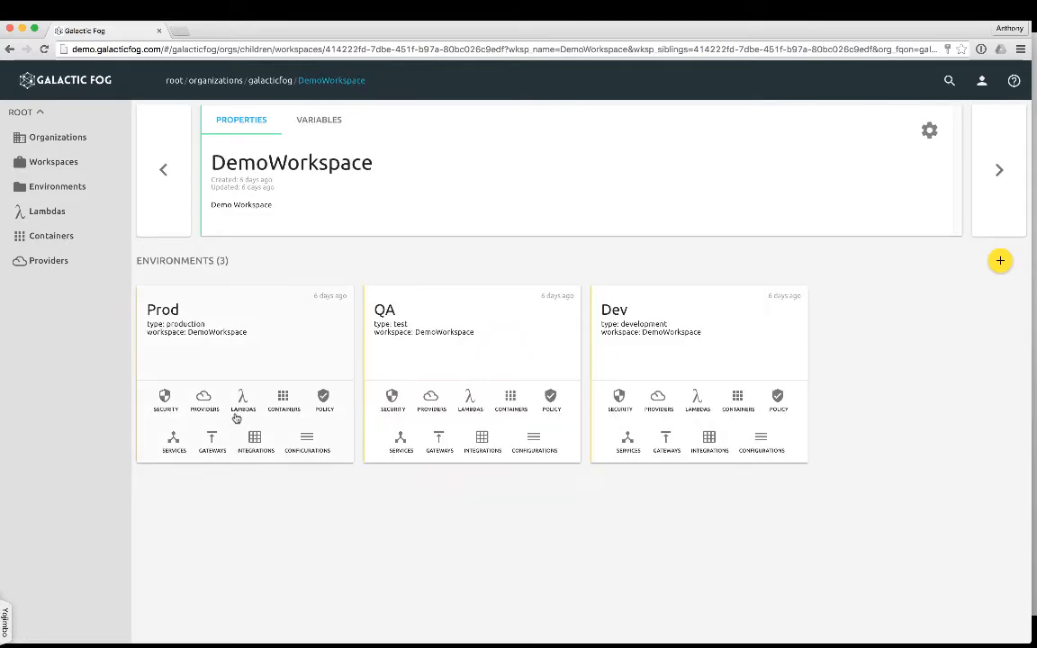
{"action": "left_click", "coordinate": [280, 401]}
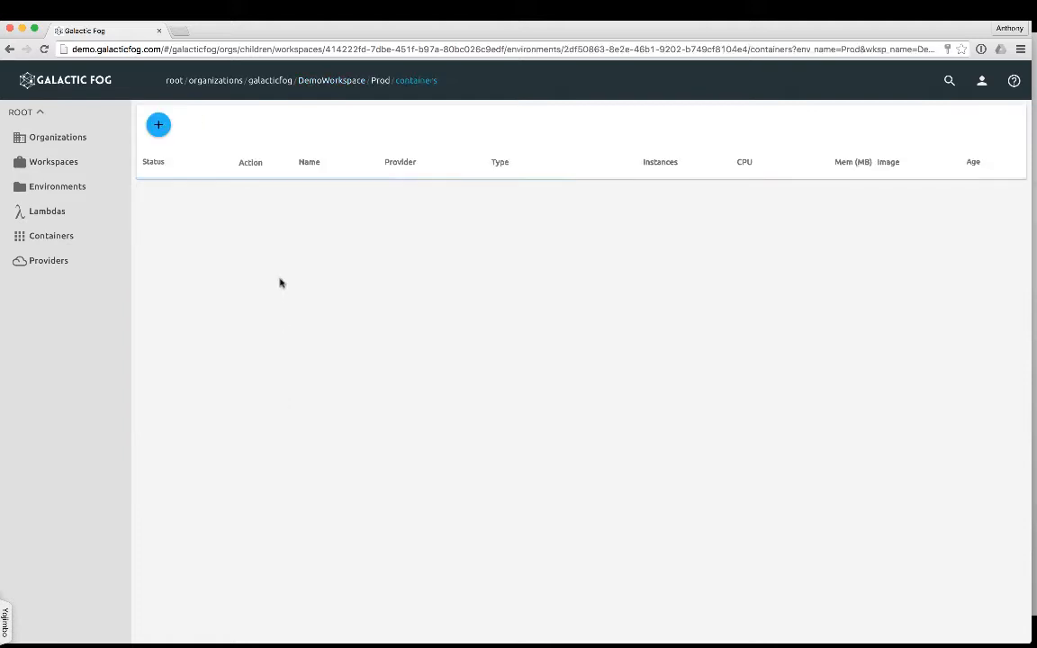
{"action": "left_click", "coordinate": [158, 124]}
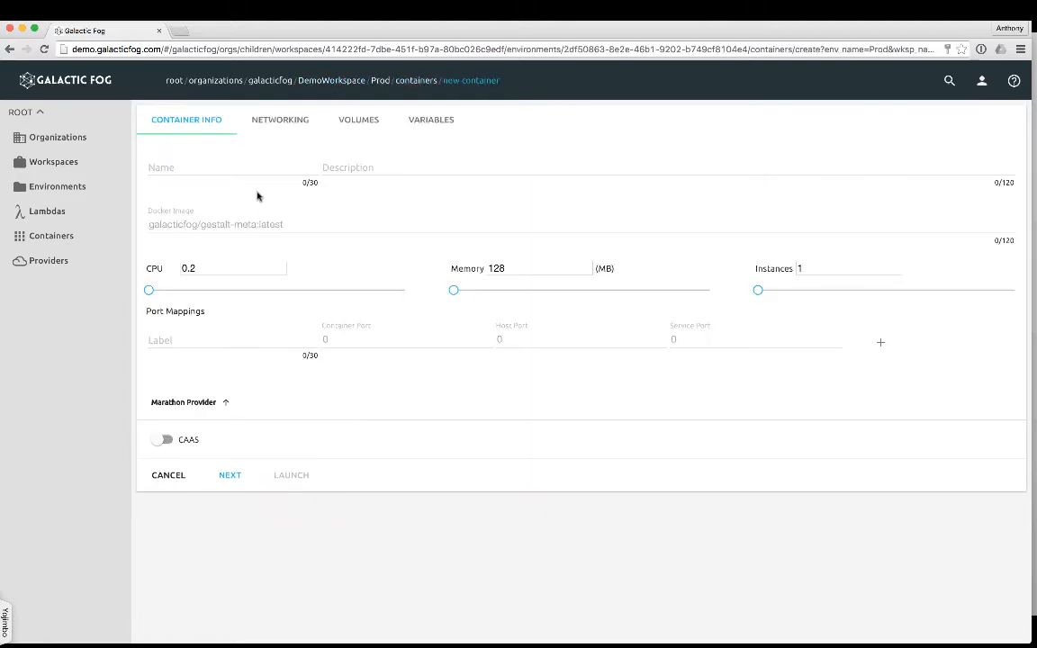
{"action": "left_click", "coordinate": [189, 168]}
{"action": "type", "text": "Nginx"}
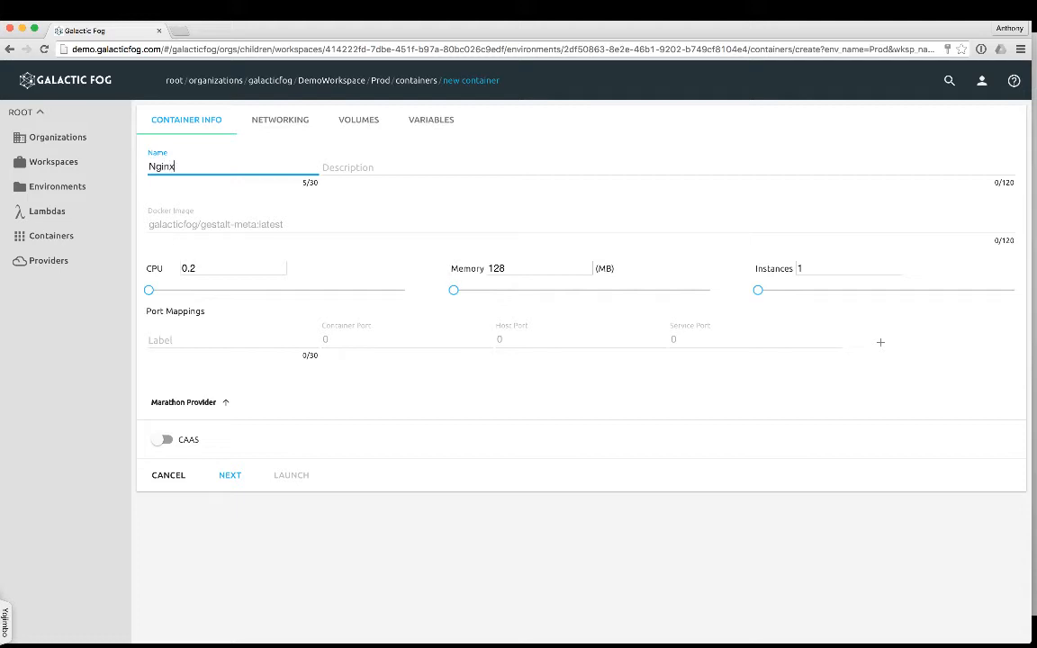
{"action": "type", "text": "test"}
Set the container's Docker image to nginx, with 0.4 CPU and 640 MB of memory.
{"action": "left_click", "coordinate": [169, 222]}
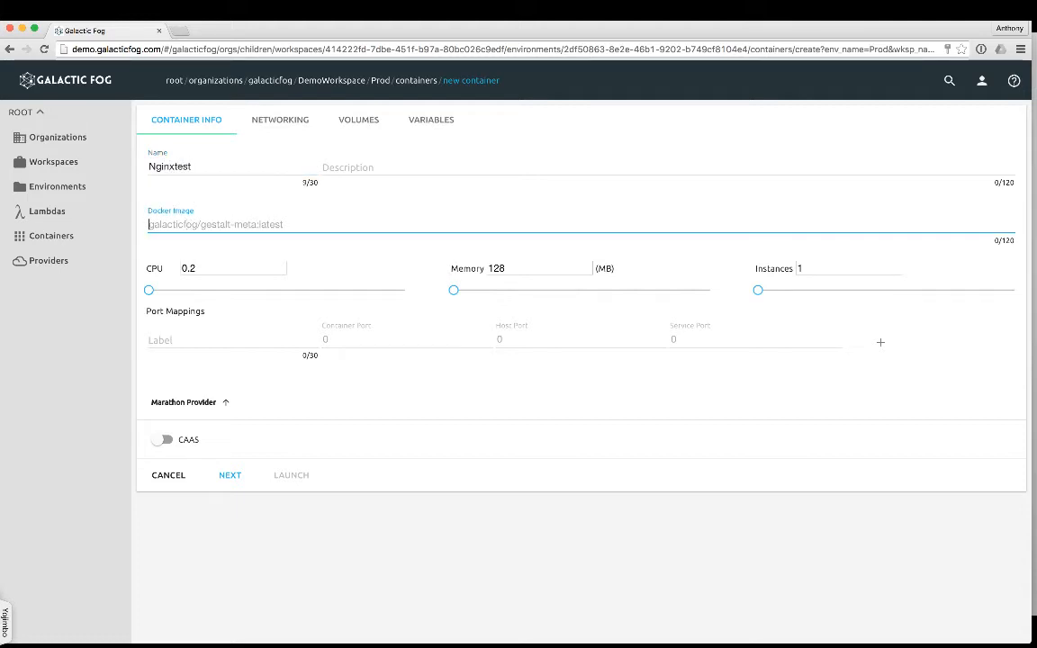
{"action": "type", "text": "nginx"}
{"action": "left_click_drag", "start_coordinate": [150, 290], "coordinate": [158, 291]}
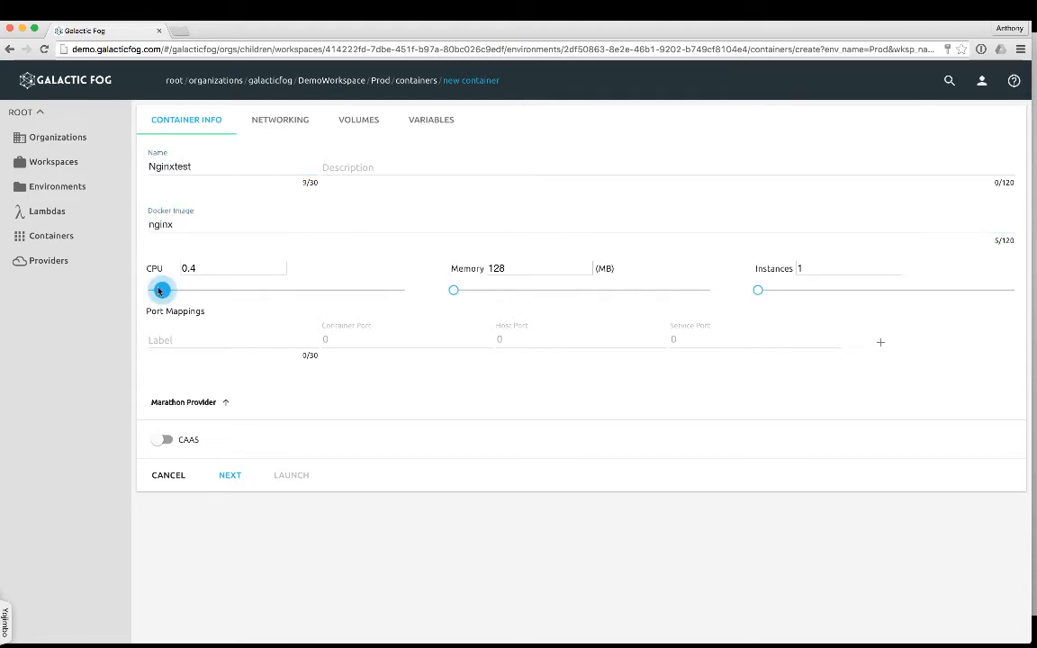
{"action": "left_click", "coordinate": [469, 293]}
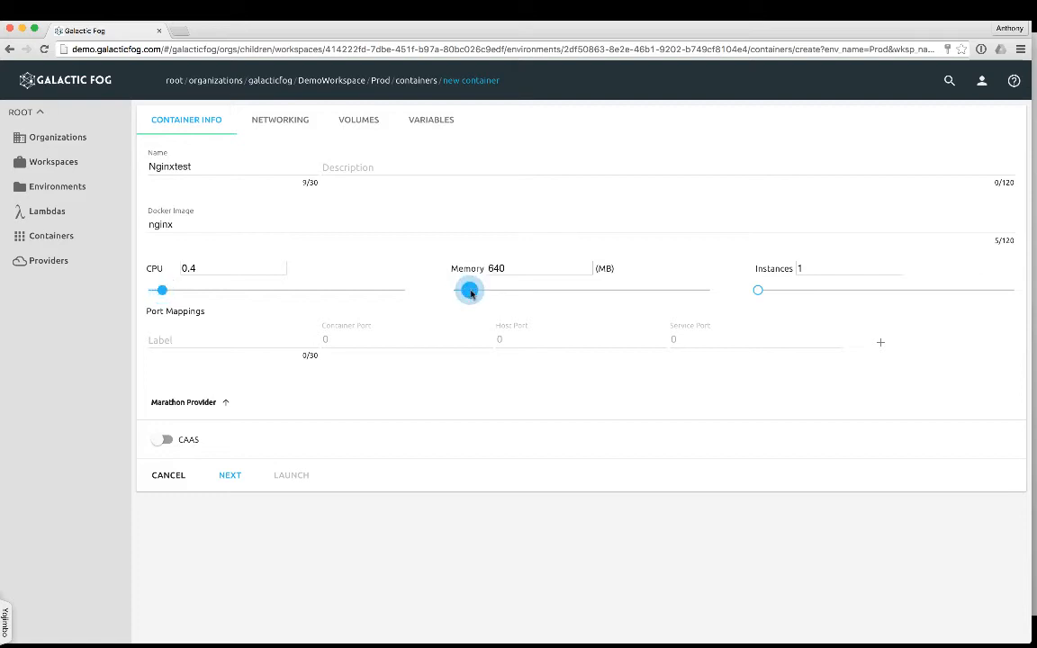
Add a port mapping labelled http with container port 80 and service port 10500.
{"action": "left_click", "coordinate": [214, 346]}
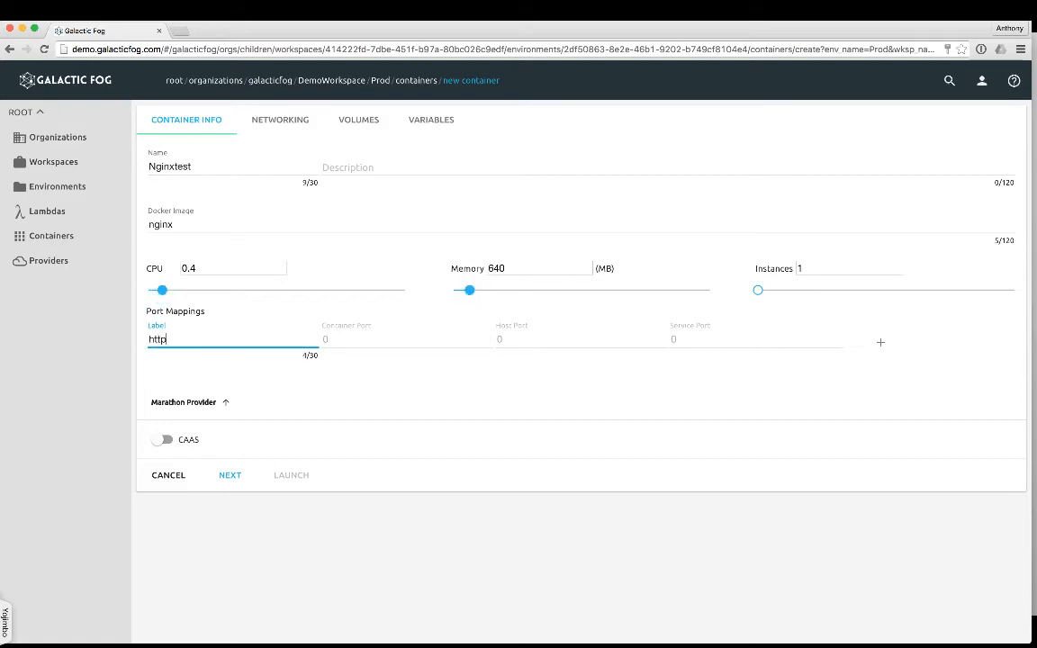
{"action": "left_click", "coordinate": [354, 336]}
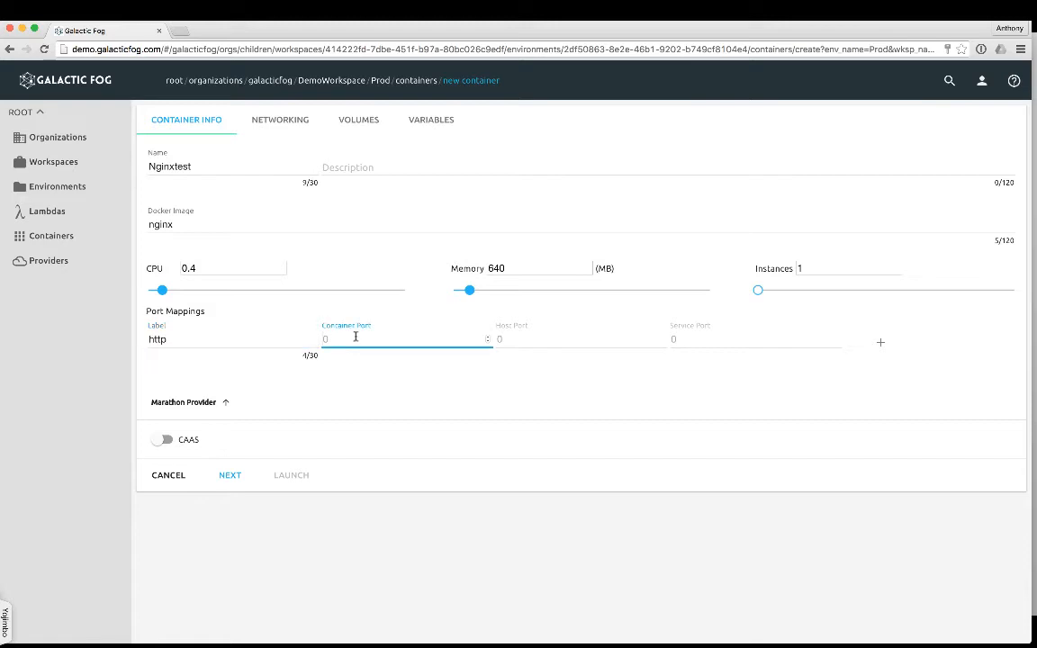
{"action": "left_click", "coordinate": [725, 342]}
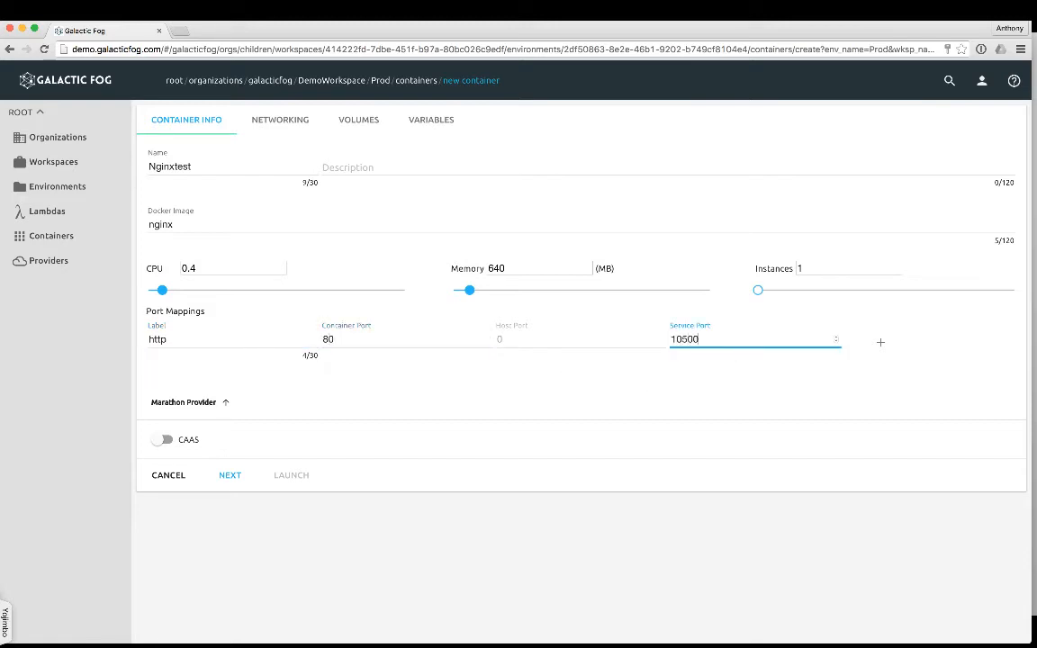
{"action": "left_click", "coordinate": [880, 342]}
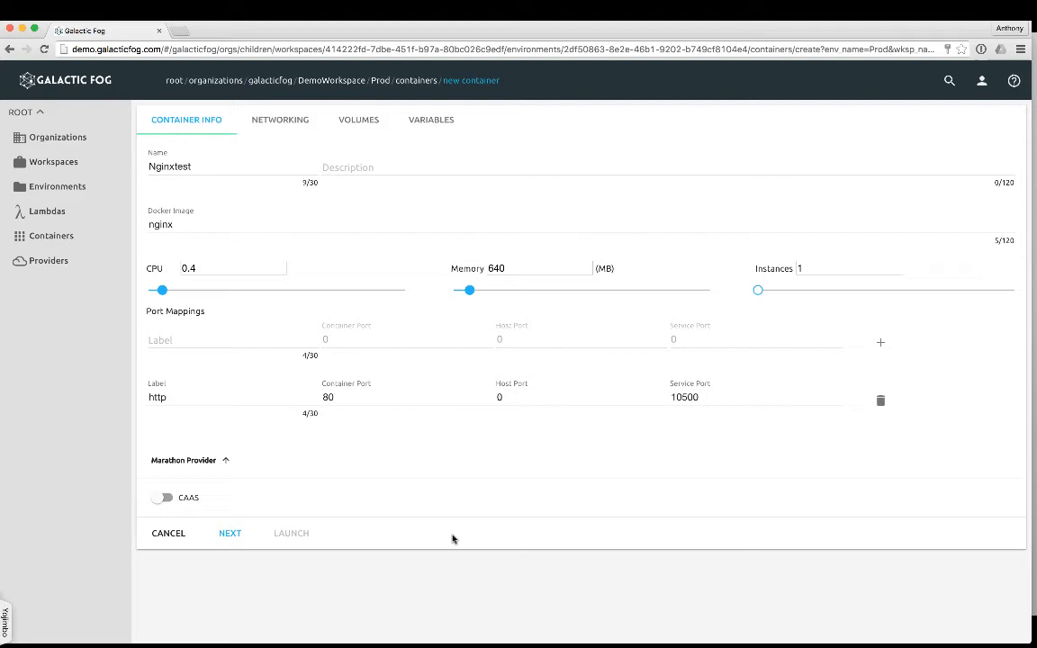
Select CAAS as the container's Marathon provider, launch the container and refresh the container list.
{"action": "left_click", "coordinate": [163, 497]}
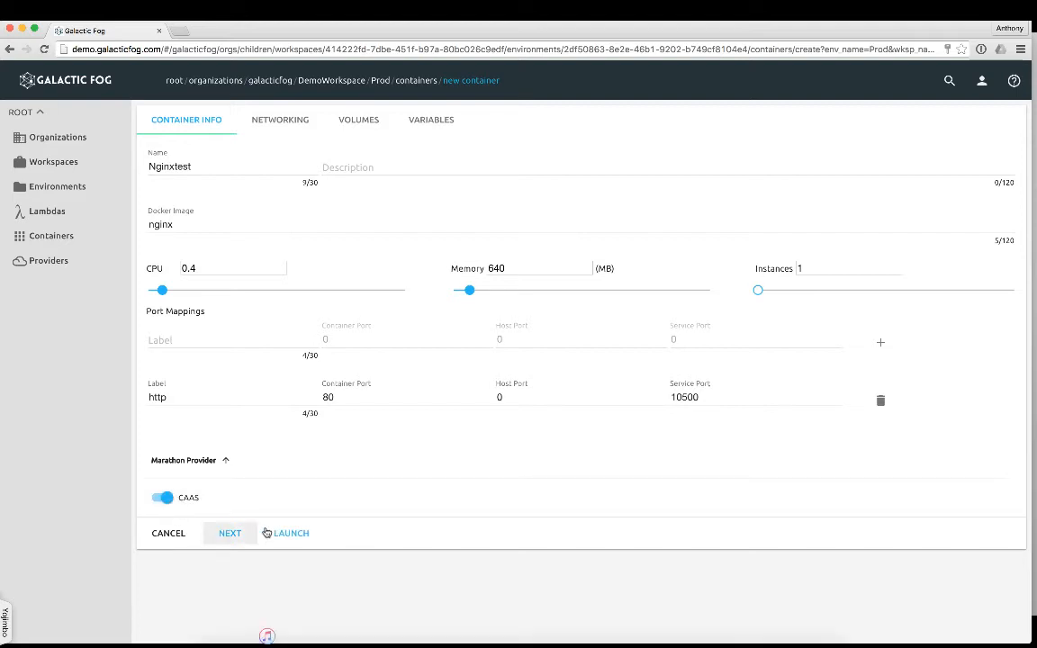
{"action": "left_click", "coordinate": [302, 532]}
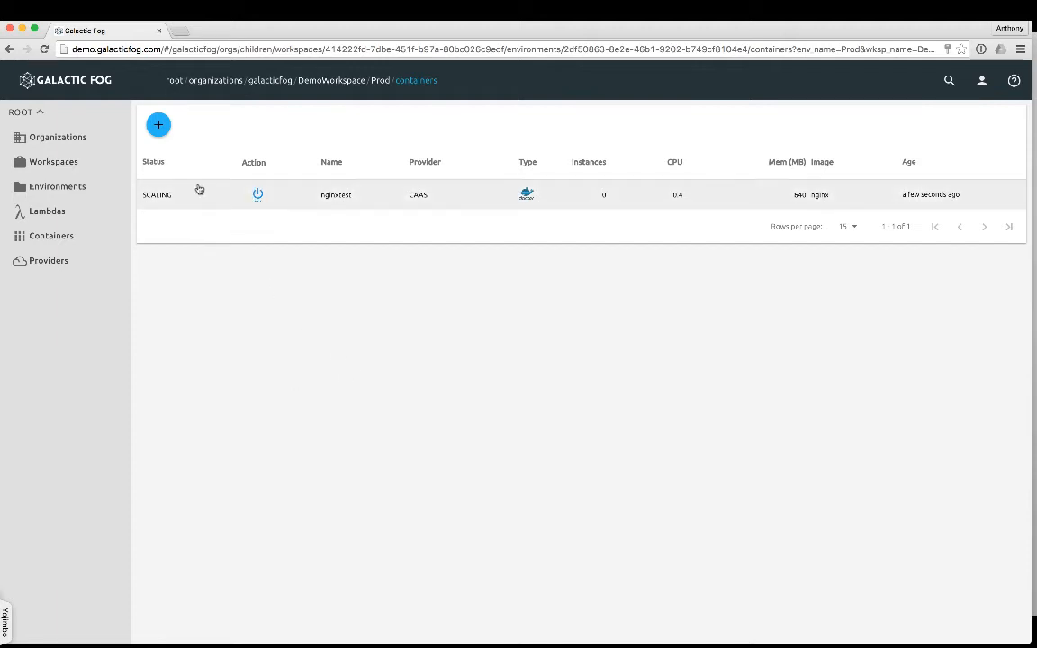
{"action": "left_click", "coordinate": [44, 49]}
Open v2.galacticfog.com:10500 in a new browser tab to check the launched container.
{"action": "left_click", "coordinate": [179, 32]}
{"action": "type", "text": "v2.galacticfog.com:10500"}
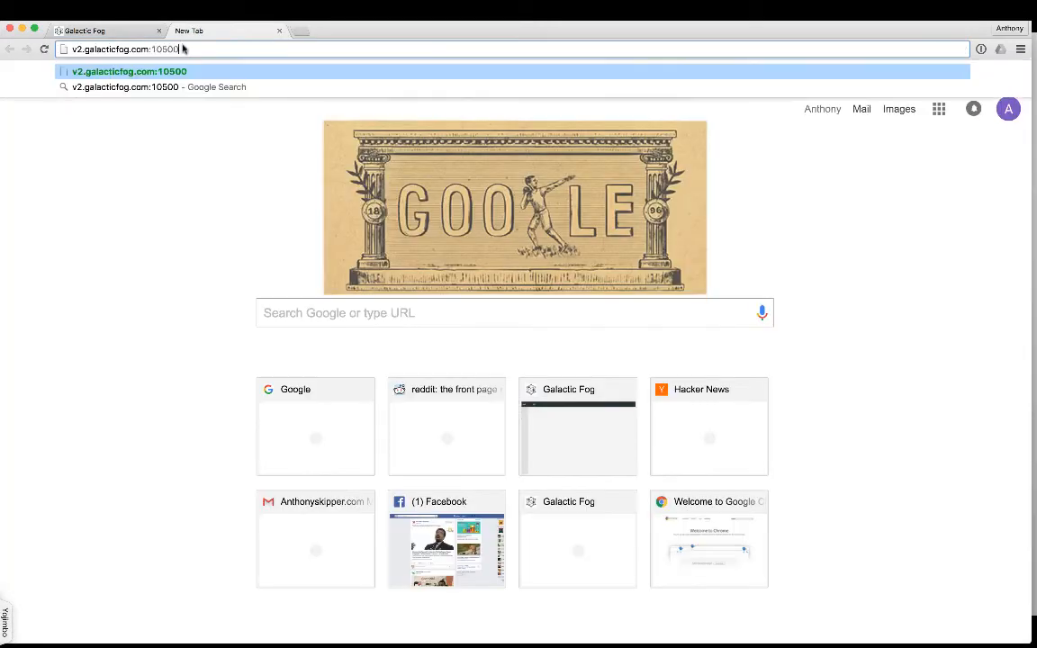
{"action": "key", "text": "Return"}
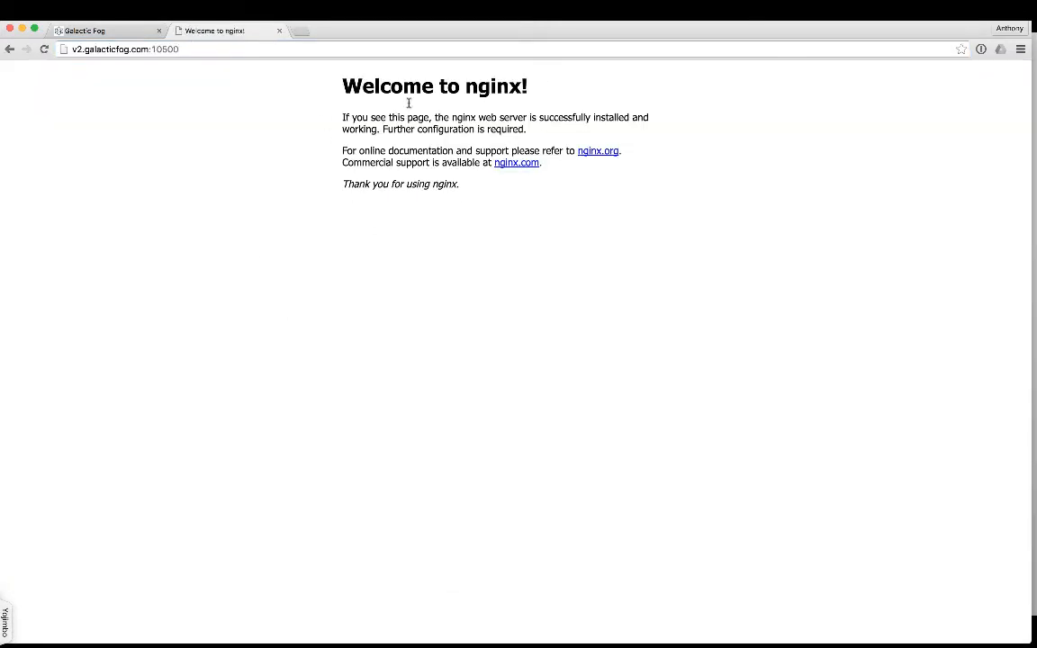
Return to the Prod container list and destroy the nginxtest container.
{"action": "left_click", "coordinate": [122, 34]}
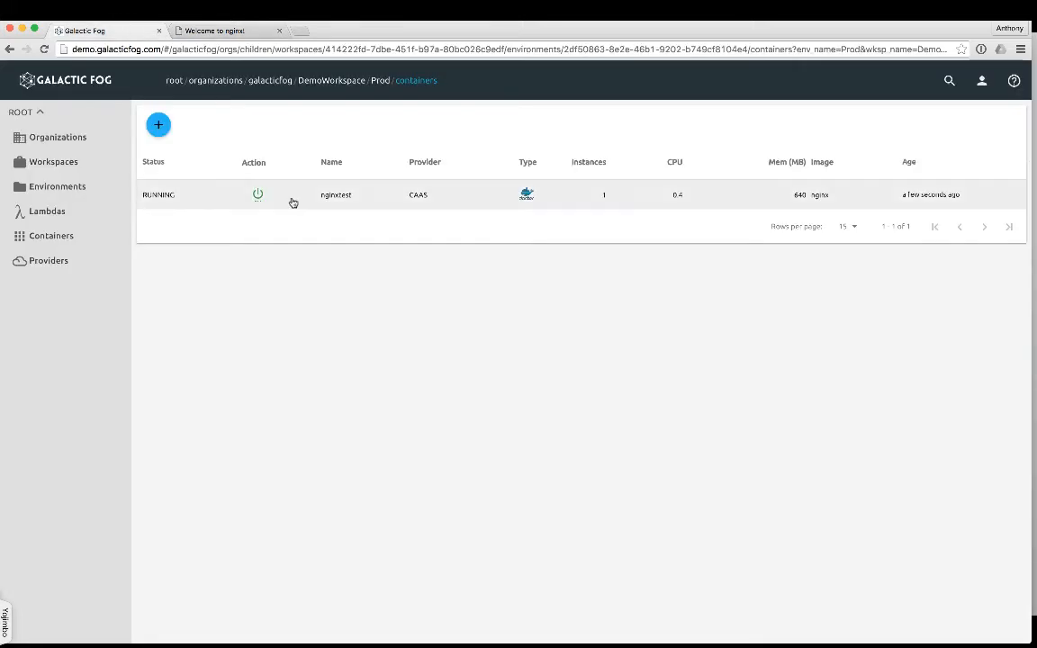
{"action": "left_click", "coordinate": [259, 196]}
{"action": "left_click", "coordinate": [300, 302]}
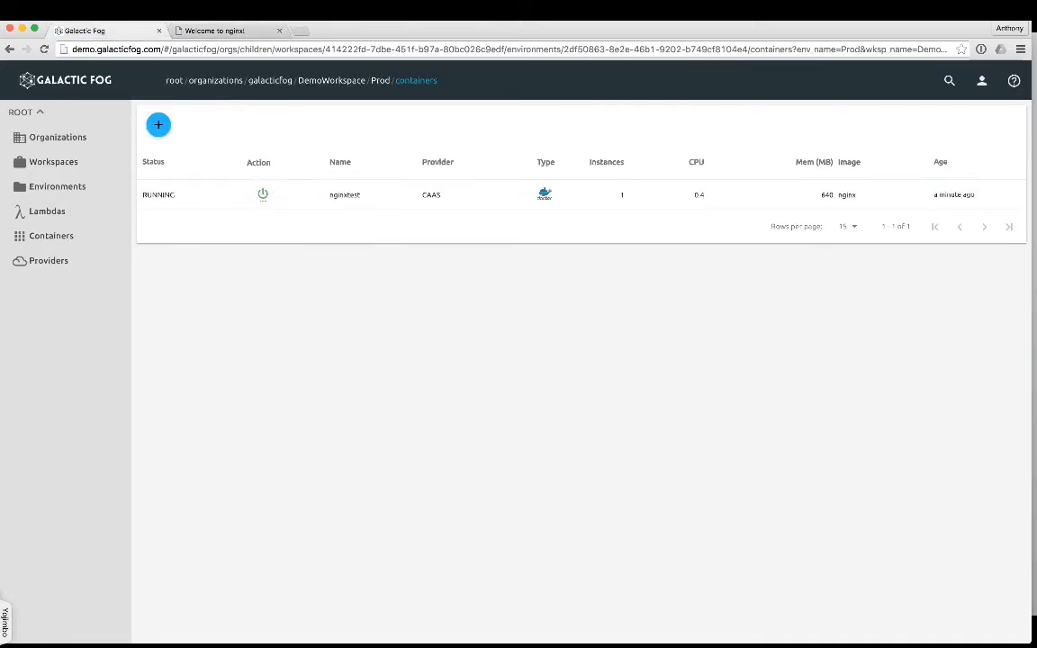
Reload the nginx page at v2.galacticfog.com:10500 to check whether it still responds.
{"action": "left_click", "coordinate": [213, 30]}
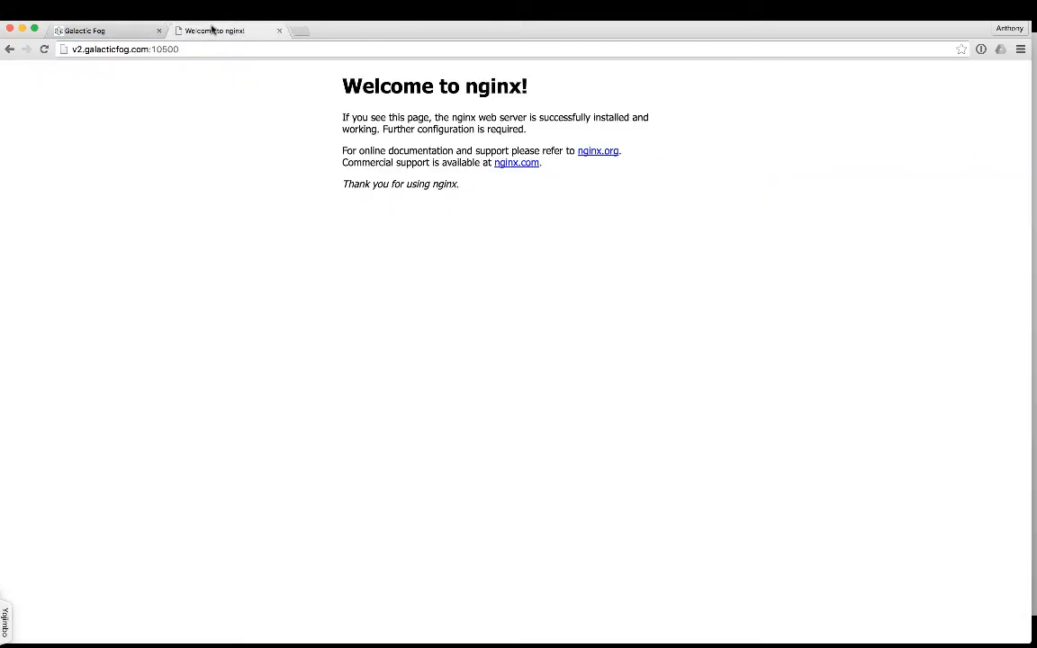
{"action": "left_click", "coordinate": [43, 48]}
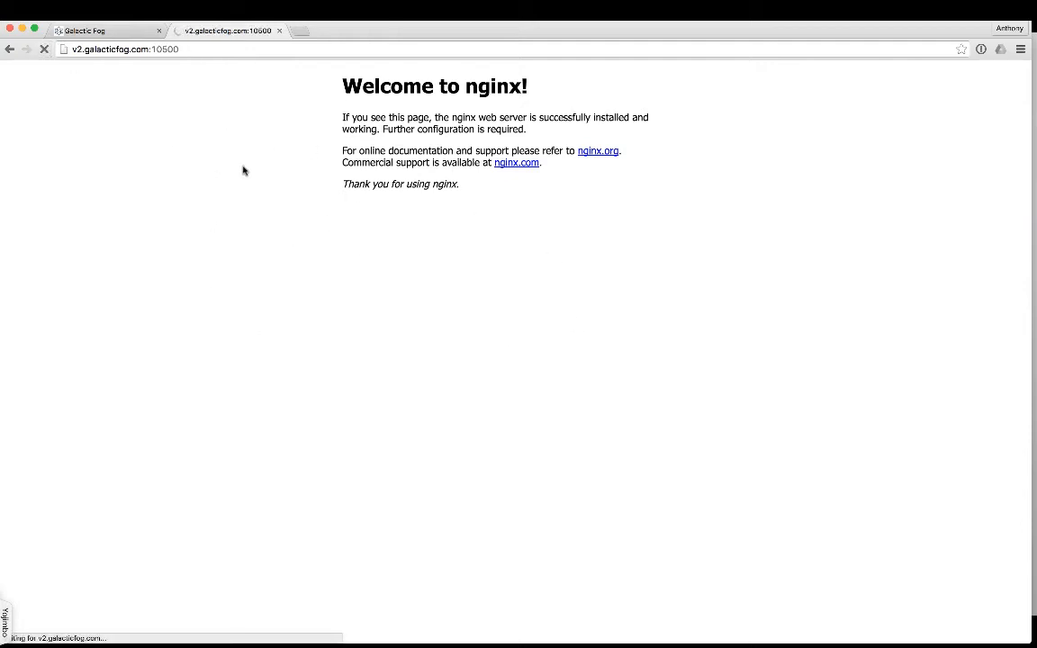
Start a new lambda in DemoWorkspace's Prod environment in Galactic Fog and name it sayhello.
{"action": "left_click", "coordinate": [92, 32]}
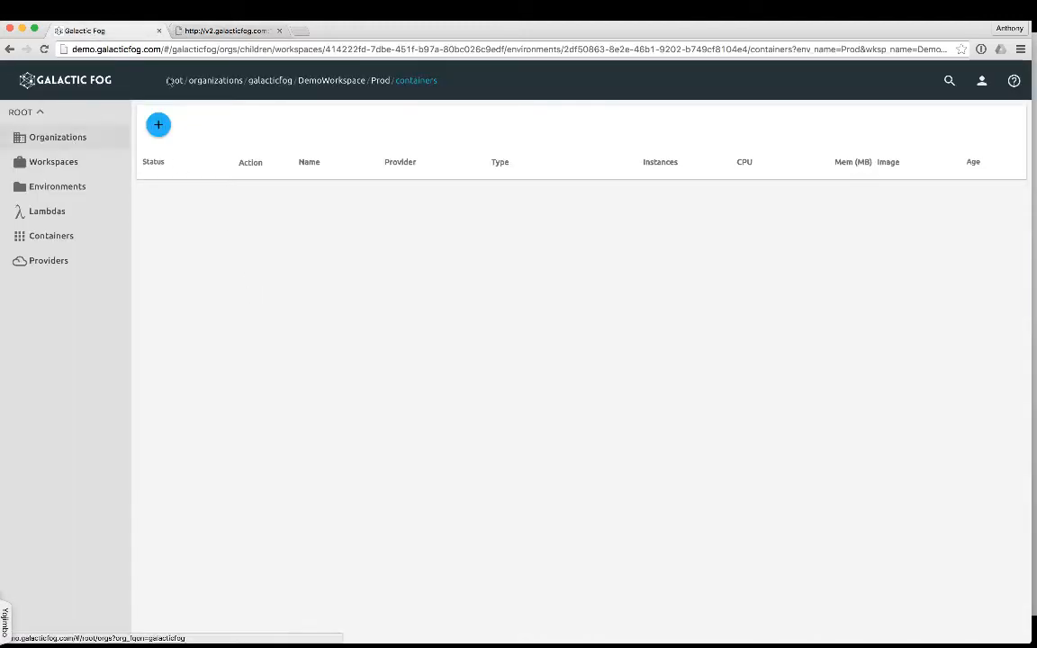
{"action": "left_click", "coordinate": [318, 83]}
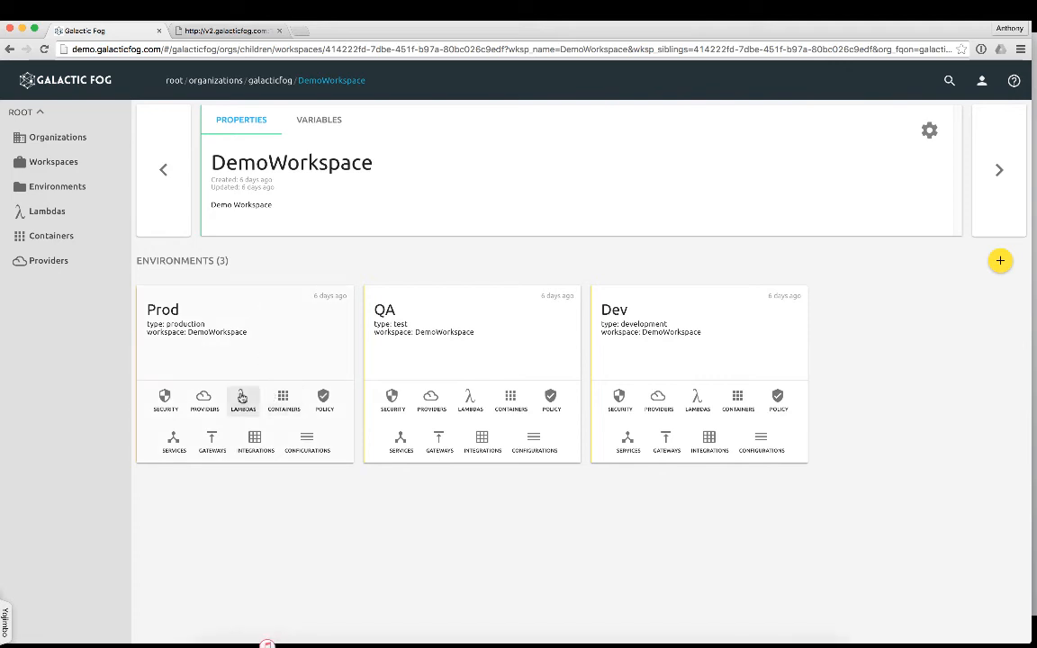
{"action": "left_click", "coordinate": [242, 397]}
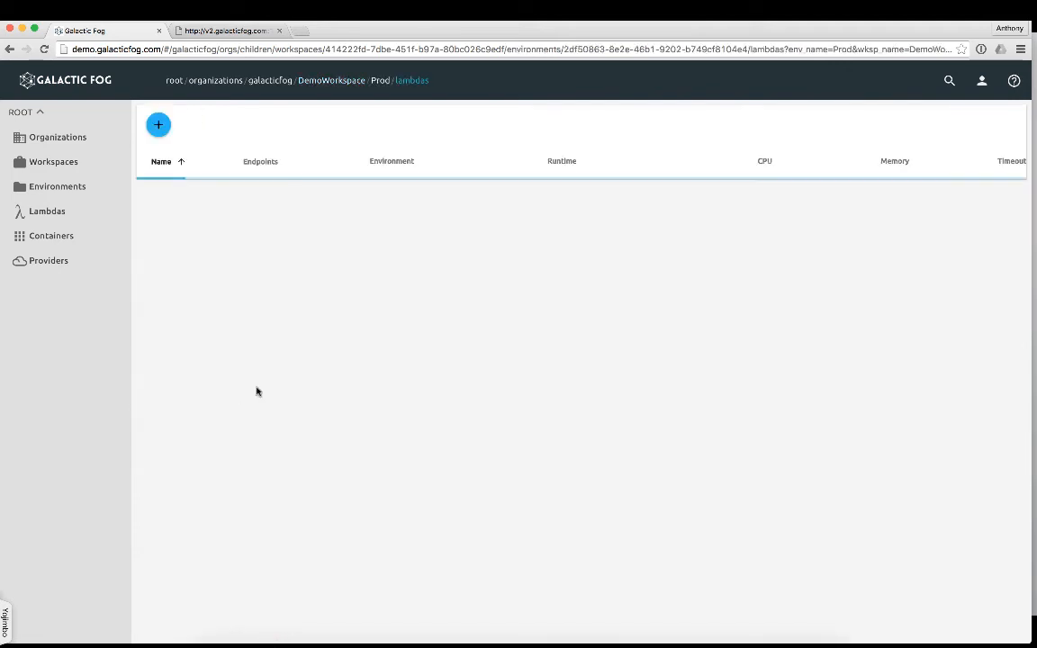
{"action": "left_click", "coordinate": [159, 125]}
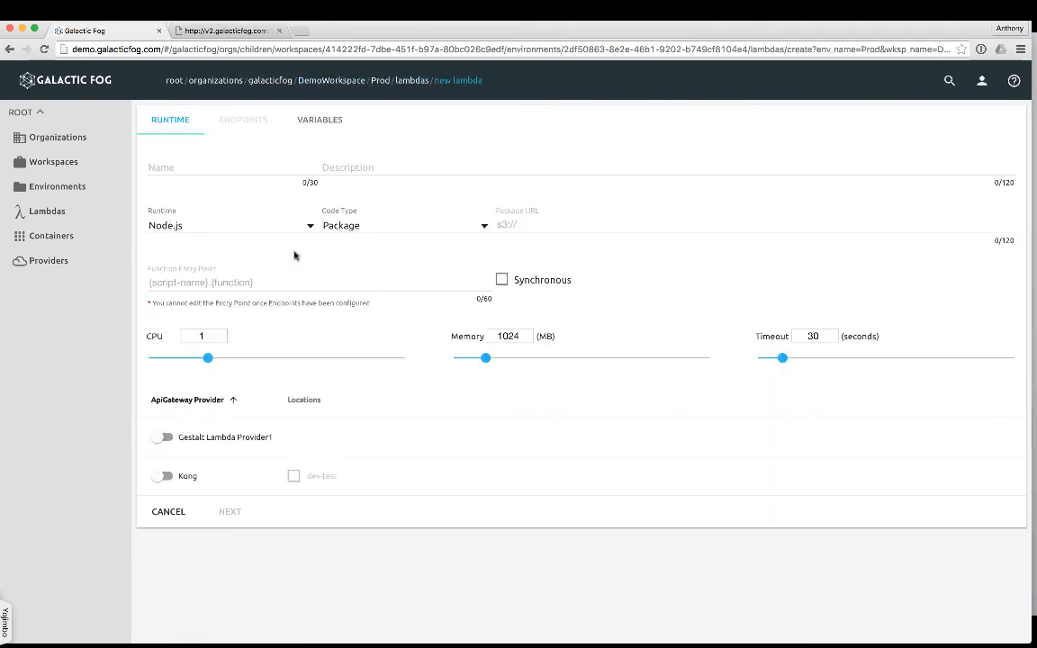
{"action": "left_click", "coordinate": [173, 168]}
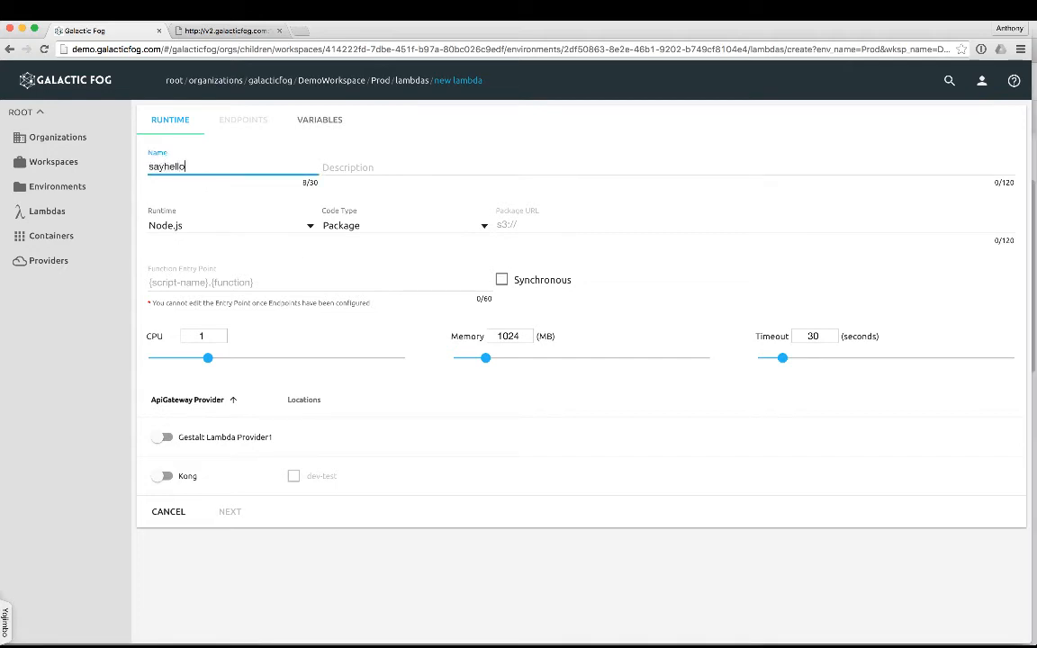
Set the lambda's runtime to Node.js and its code type to Inline.
{"action": "left_click", "coordinate": [204, 231]}
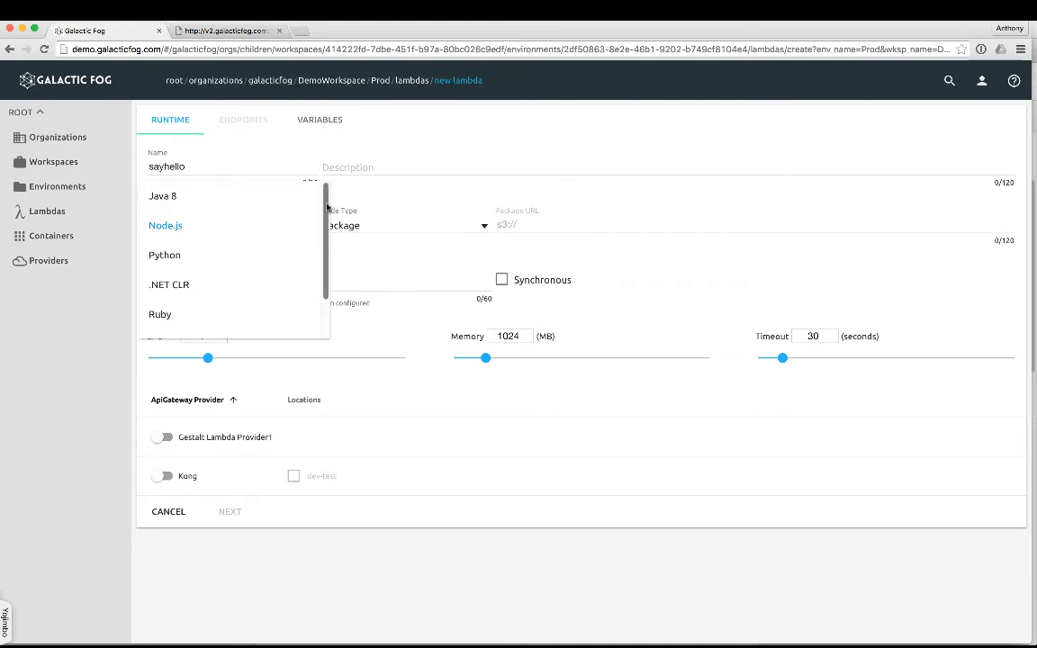
{"action": "scroll", "coordinate": [327, 207], "scroll_direction": "down", "scroll_amount": 2}
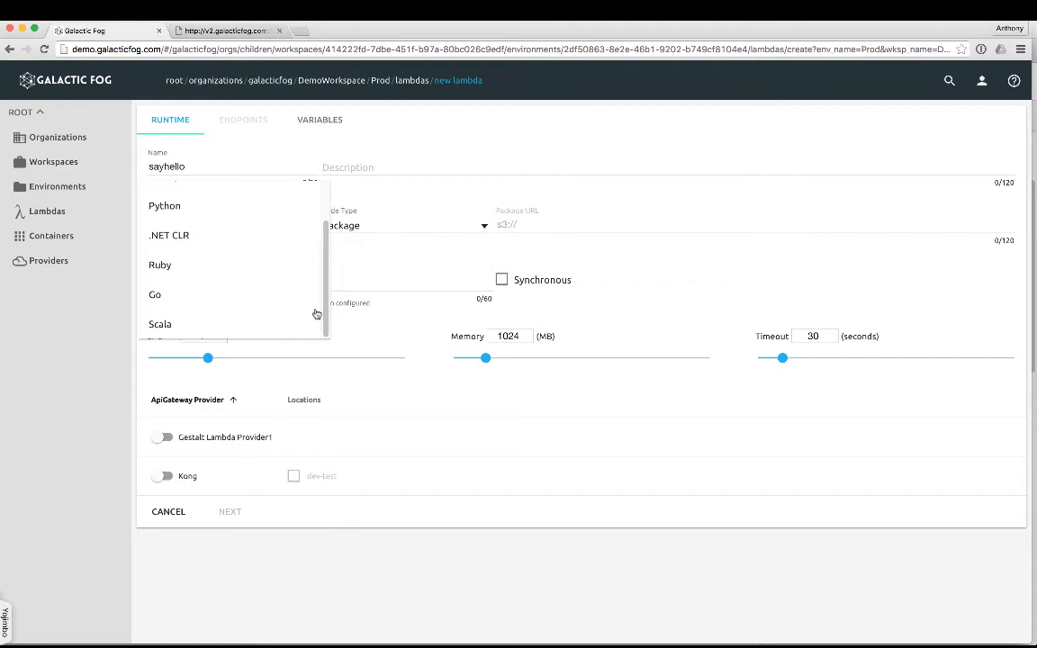
{"action": "scroll", "coordinate": [324, 265], "scroll_direction": "up", "scroll_amount": 2}
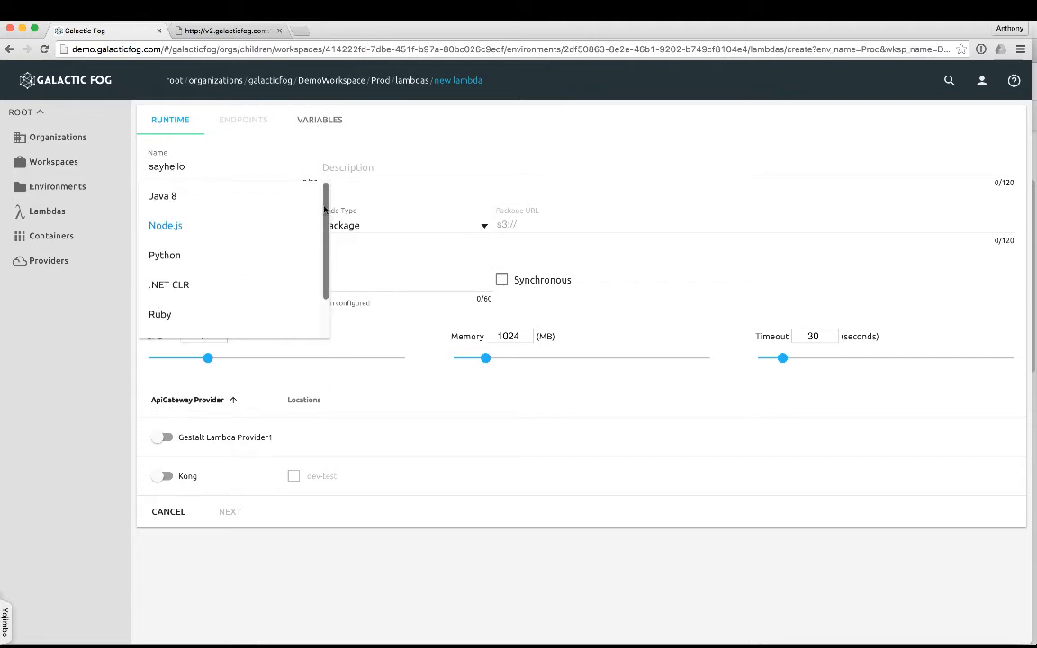
{"action": "left_click", "coordinate": [199, 228]}
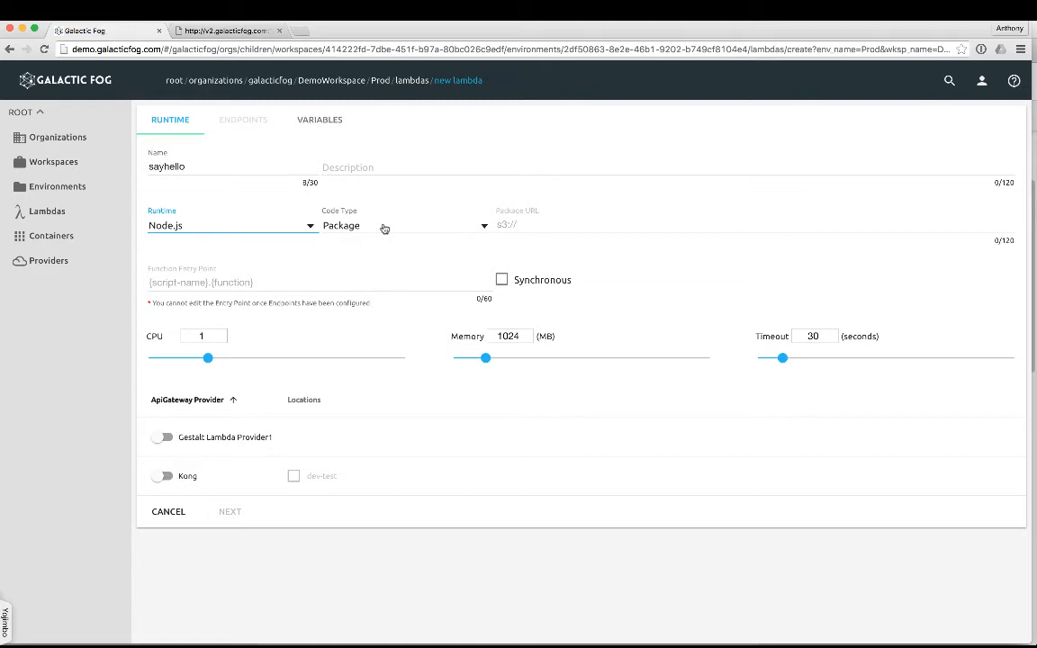
{"action": "left_click", "coordinate": [385, 226]}
{"action": "left_click", "coordinate": [333, 197]}
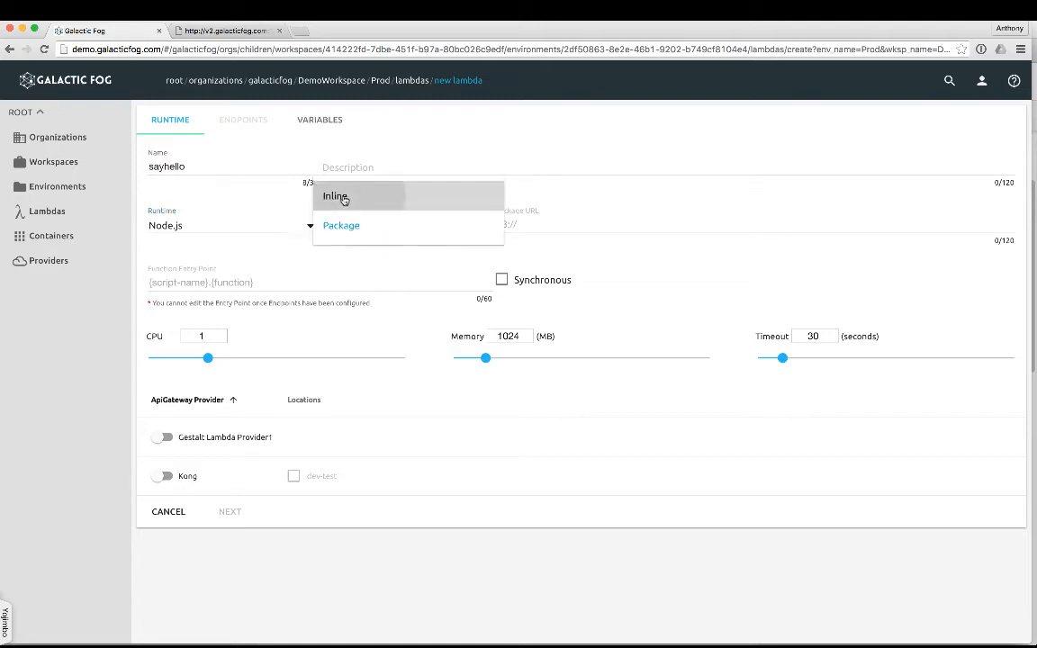
Paste the hello function into the inline code and replace "INLINE CODE" with "Demo" in its HTML heading.
{"action": "type", "text": "function hello(event, context) {   // Call the console.log function.   console.log(\"Hello World\");   return \"<html><head></head><body><h1><center>HELLO WORLD INLINE CODE!!<hr></h1><br><h4>Serverless webpage!!!</h4><br><blink>w00t</blink></center></body></html>\"; };"}
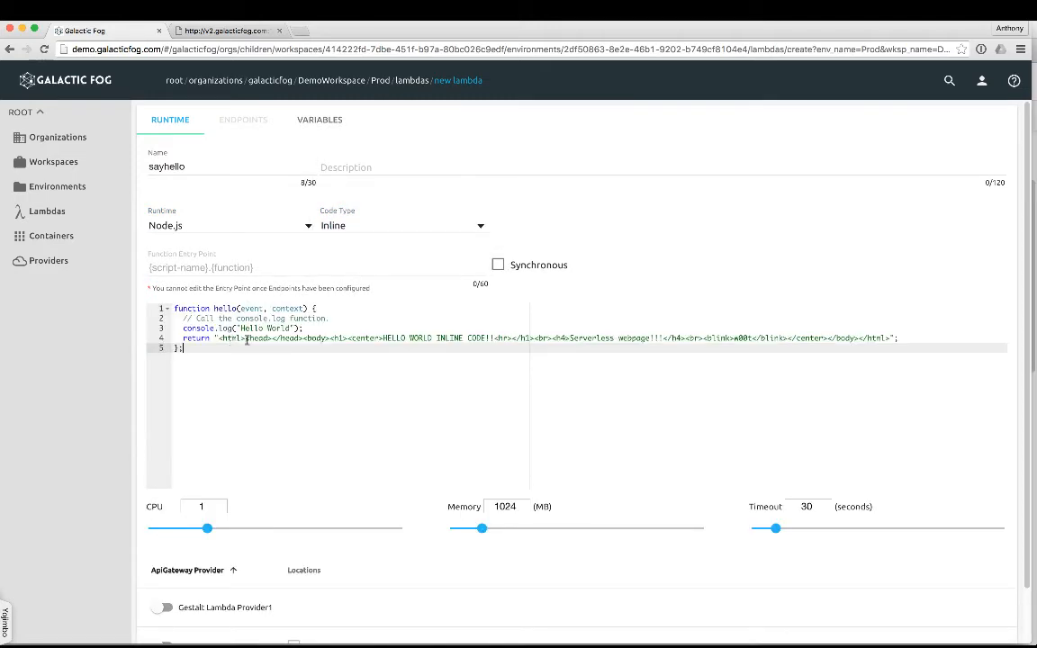
{"action": "left_click_drag", "start_coordinate": [485, 337], "coordinate": [437, 337]}
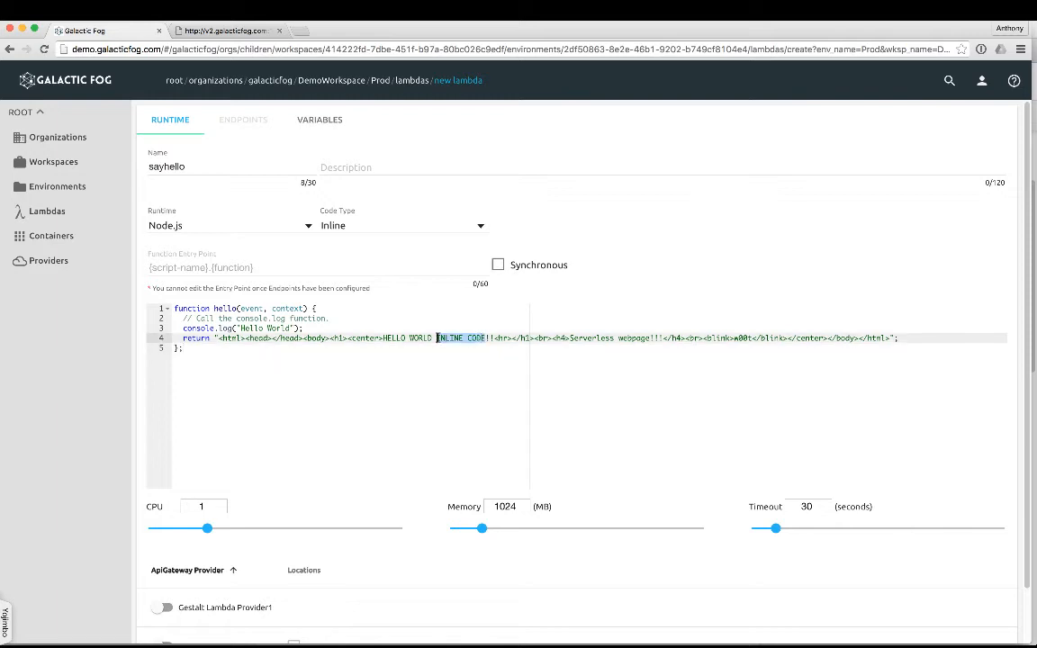
{"action": "type", "text": "Demo"}
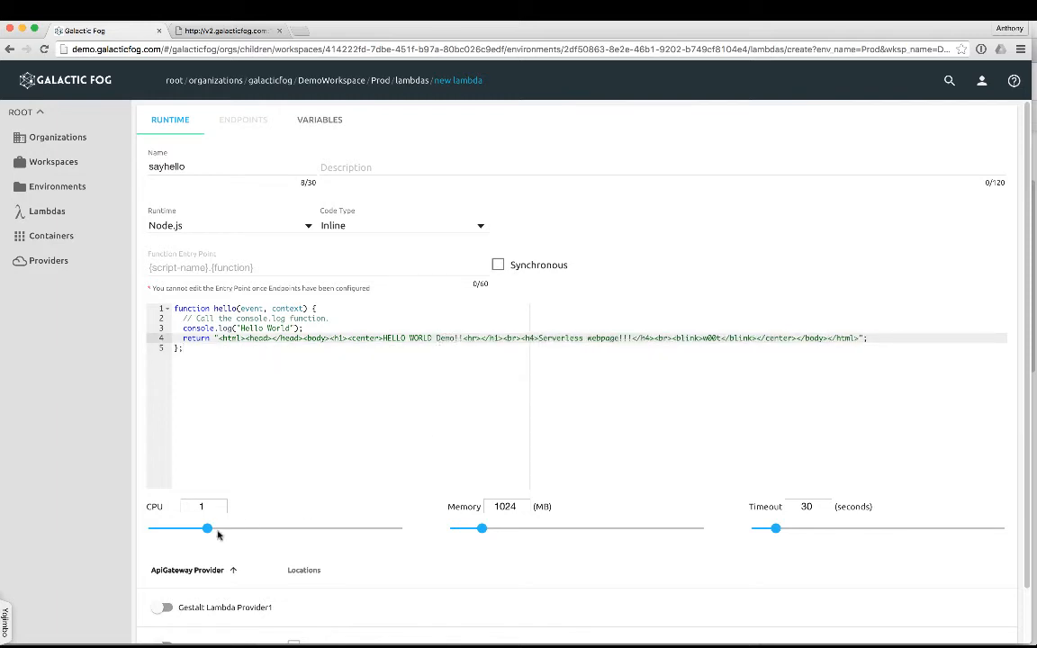
Set the lambda's CPU to 0.4 and memory to 529 MB, and enable the Kong gateway provider with the dev-test location.
{"action": "left_click_drag", "start_coordinate": [209, 529], "coordinate": [168, 530]}
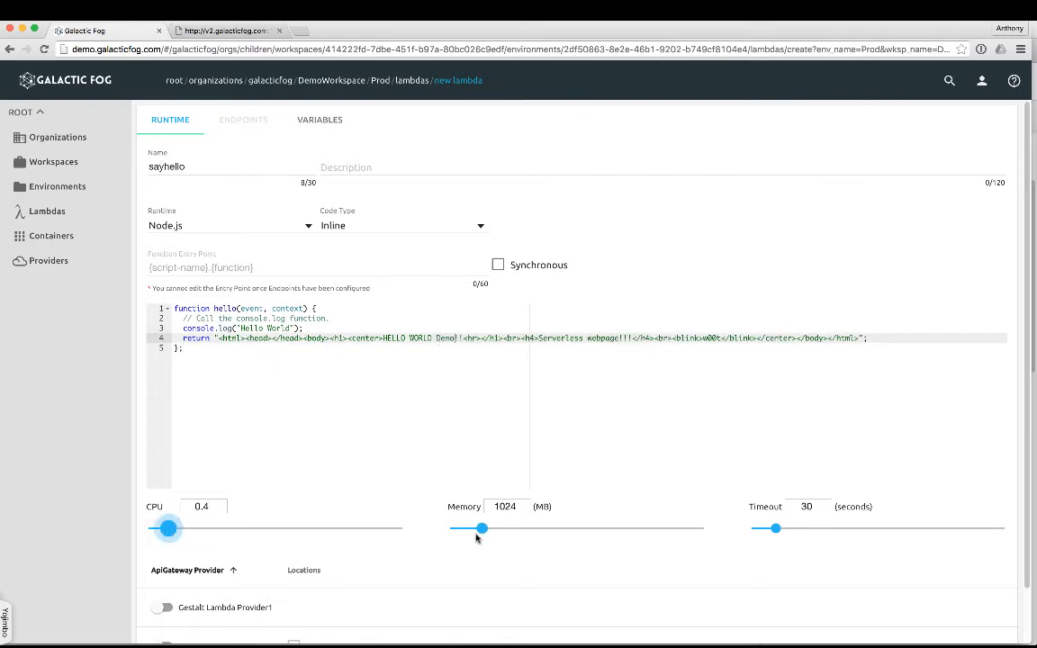
{"action": "left_click_drag", "start_coordinate": [478, 531], "coordinate": [467, 531]}
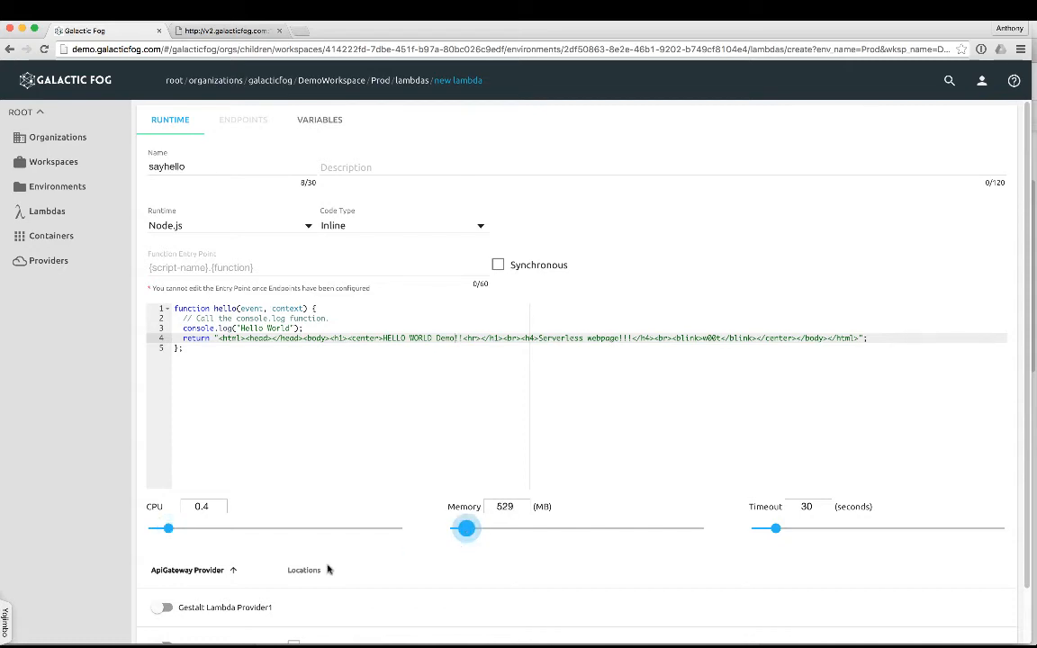
{"action": "scroll", "coordinate": [328, 569], "scroll_direction": "down", "scroll_amount": 2}
{"action": "left_click", "coordinate": [279, 587]}
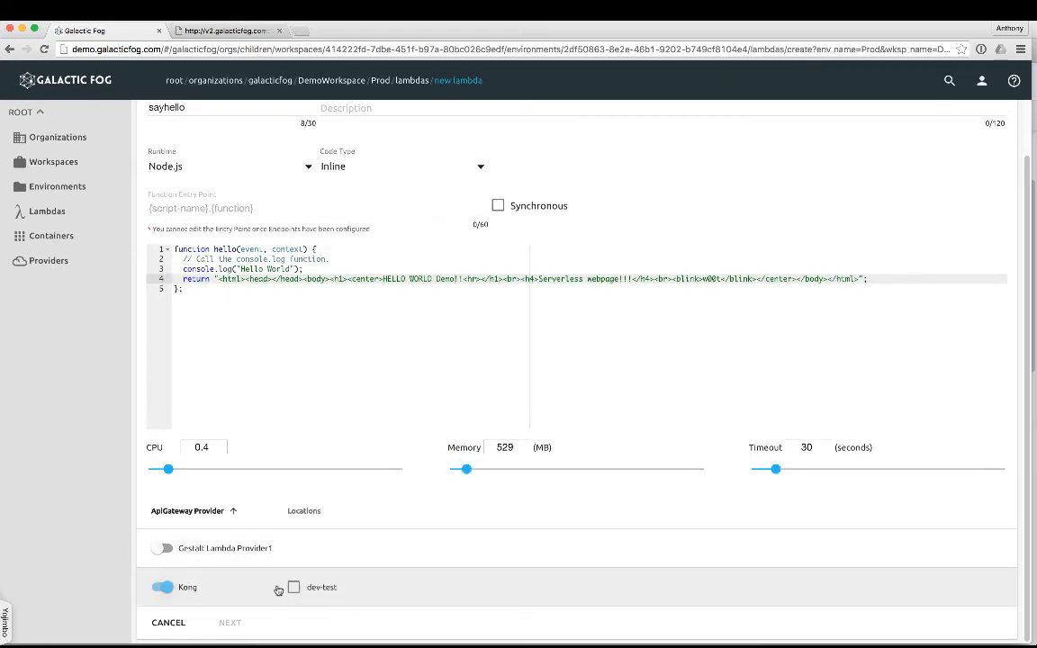
{"action": "left_click", "coordinate": [294, 587]}
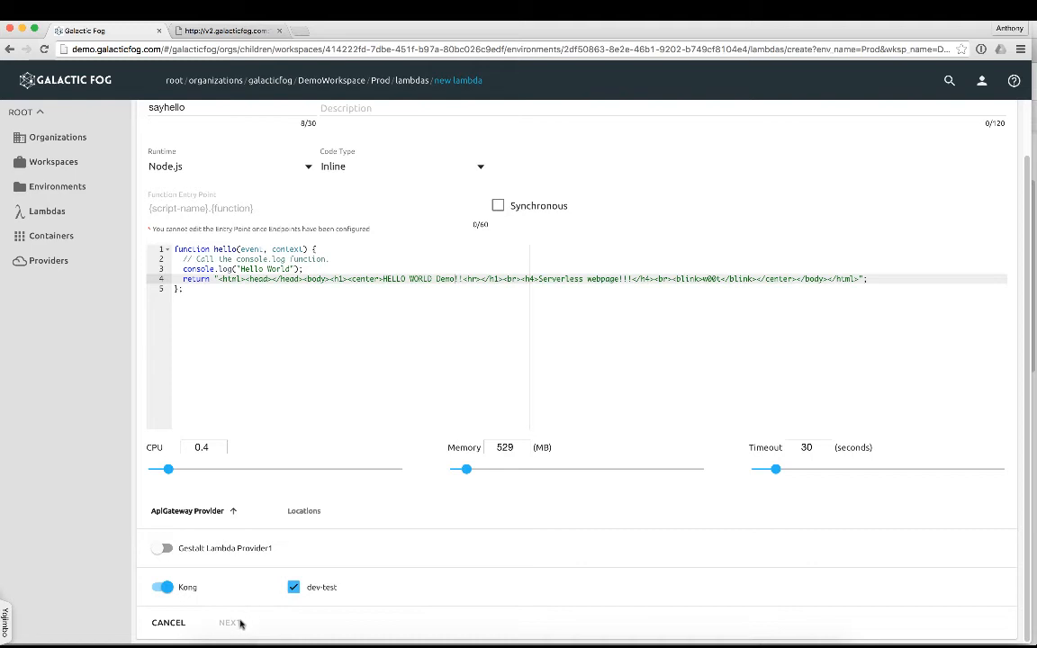
Set the function entry point to hello.hello and proceed to the lambda's endpoint configuration.
{"action": "scroll", "coordinate": [308, 491], "scroll_direction": "up", "scroll_amount": 2}
{"action": "left_click", "coordinate": [216, 267]}
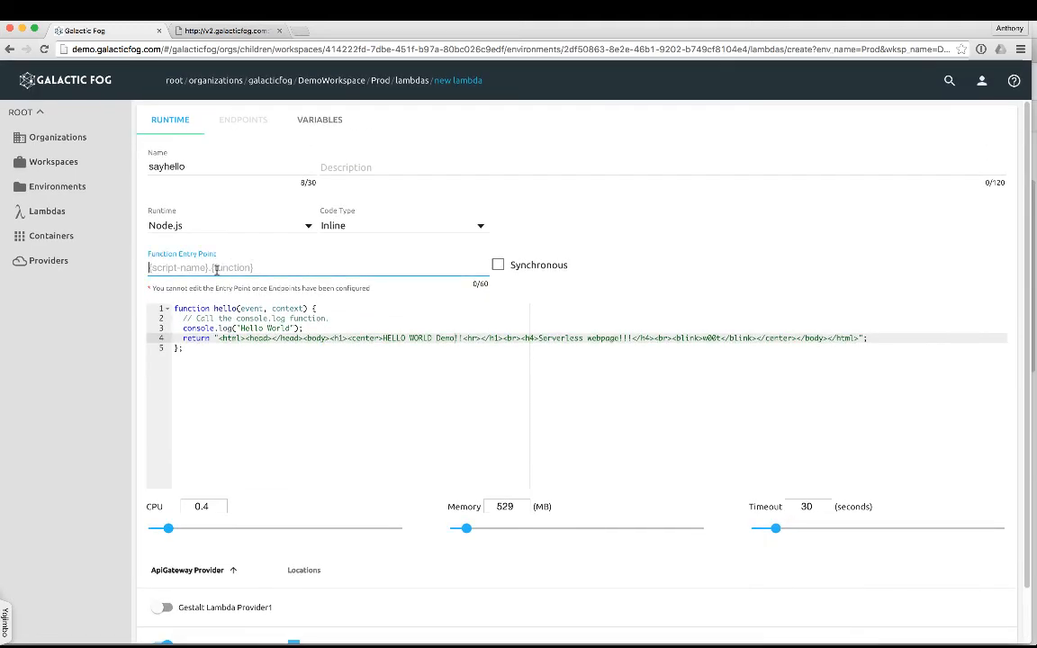
{"action": "type", "text": "hello.hello"}
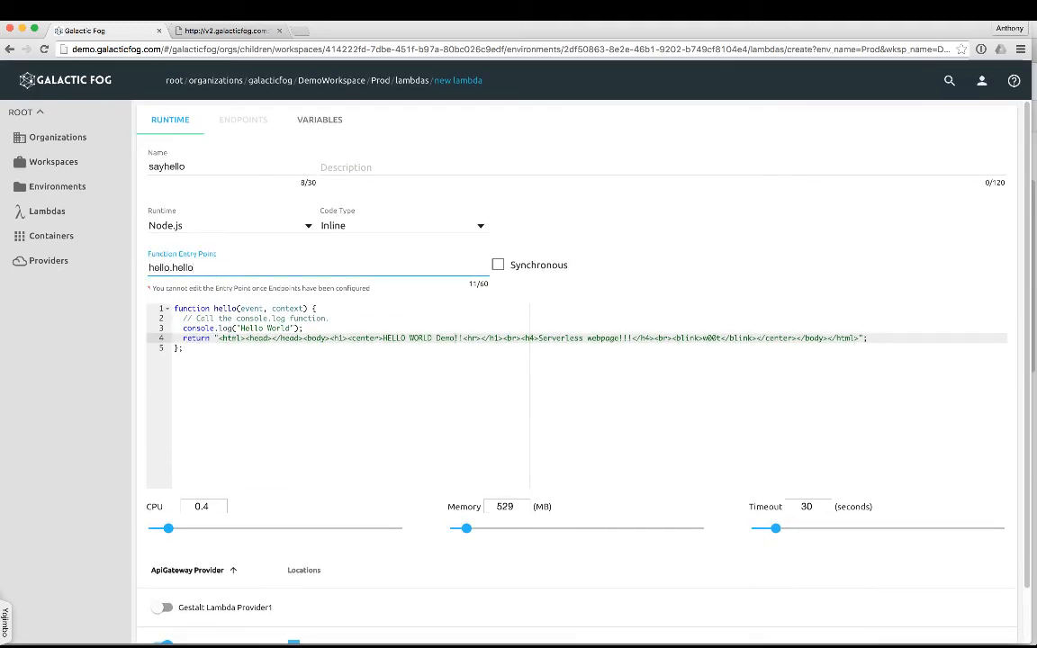
{"action": "scroll", "coordinate": [283, 380], "scroll_direction": "down", "scroll_amount": 2}
{"action": "left_click", "coordinate": [231, 622]}
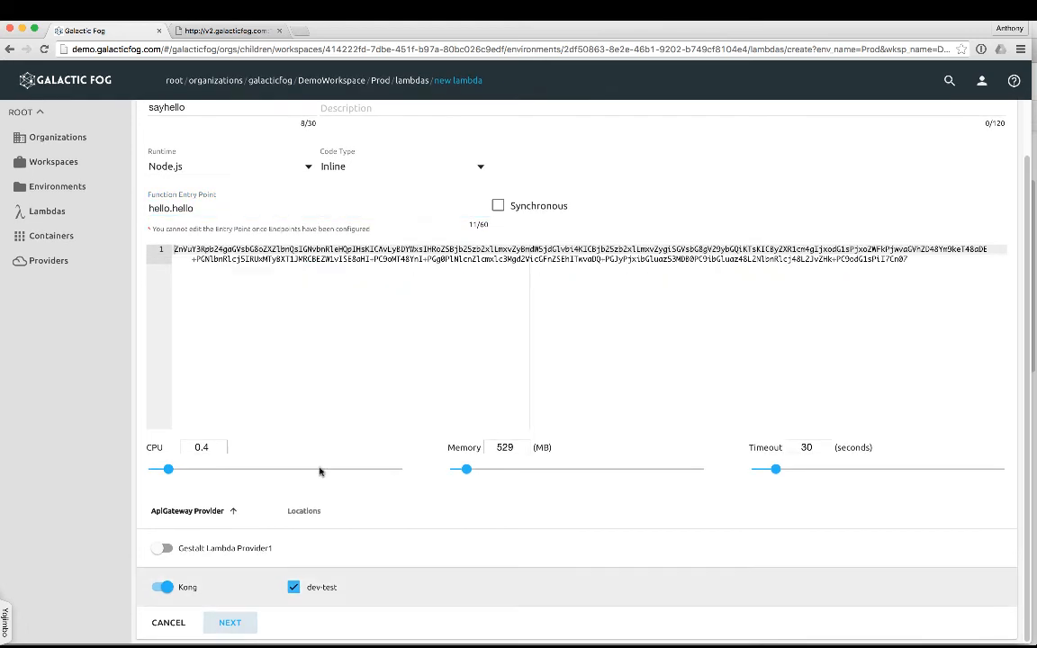
Add an endpoint named sayhello with the GET method, resource path /sayhello, and no security or domain.
{"action": "left_click", "coordinate": [220, 163]}
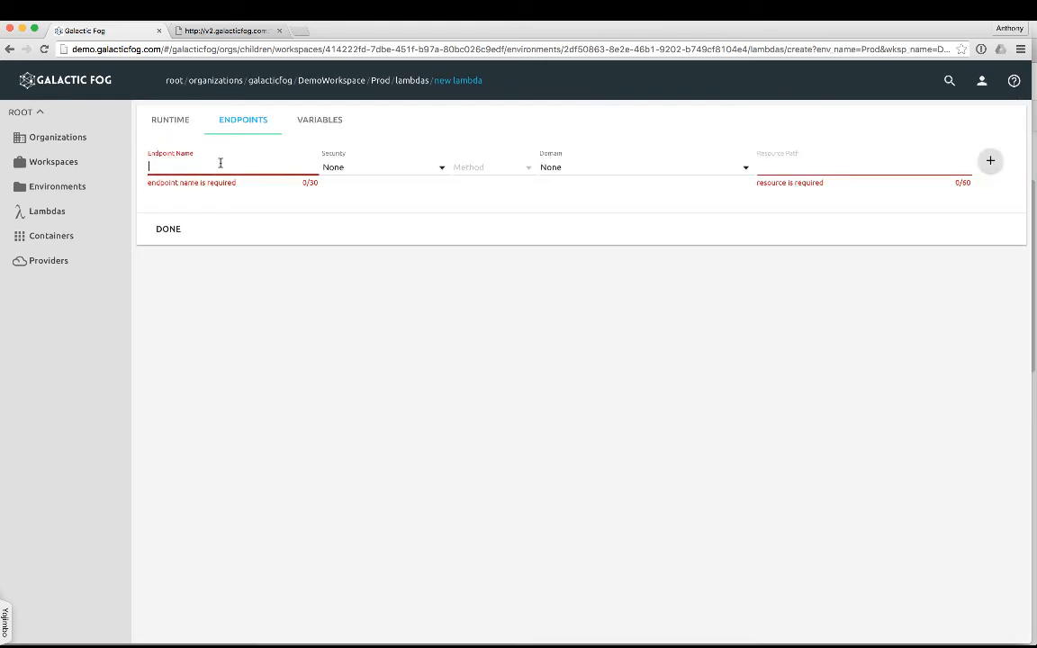
{"action": "type", "text": "sayhello"}
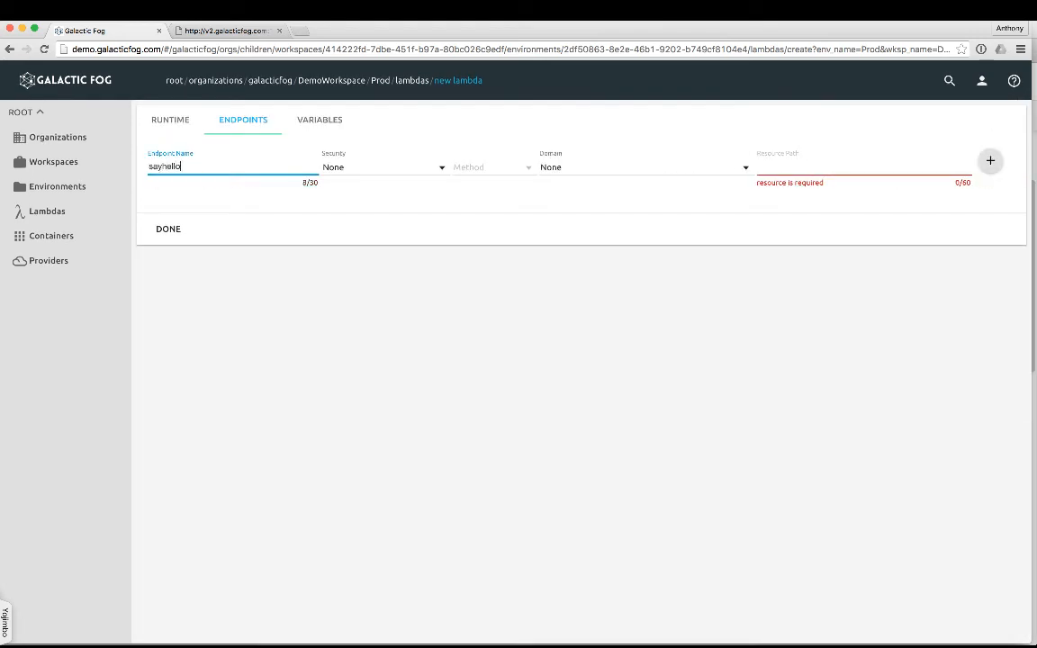
{"action": "left_click", "coordinate": [779, 165]}
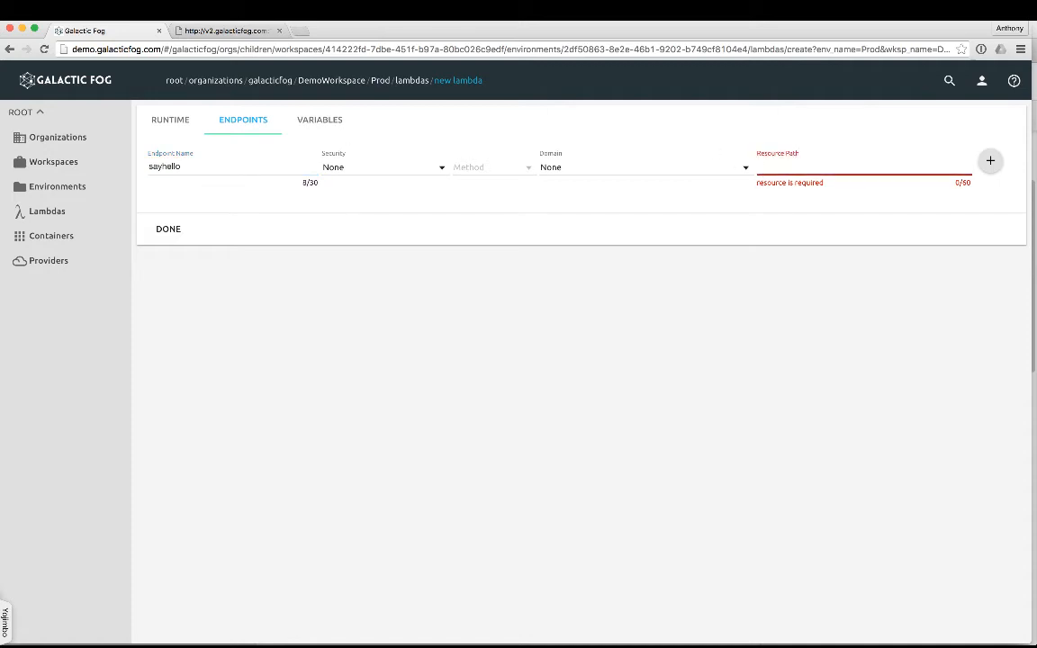
{"action": "type", "text": "/sayhello"}
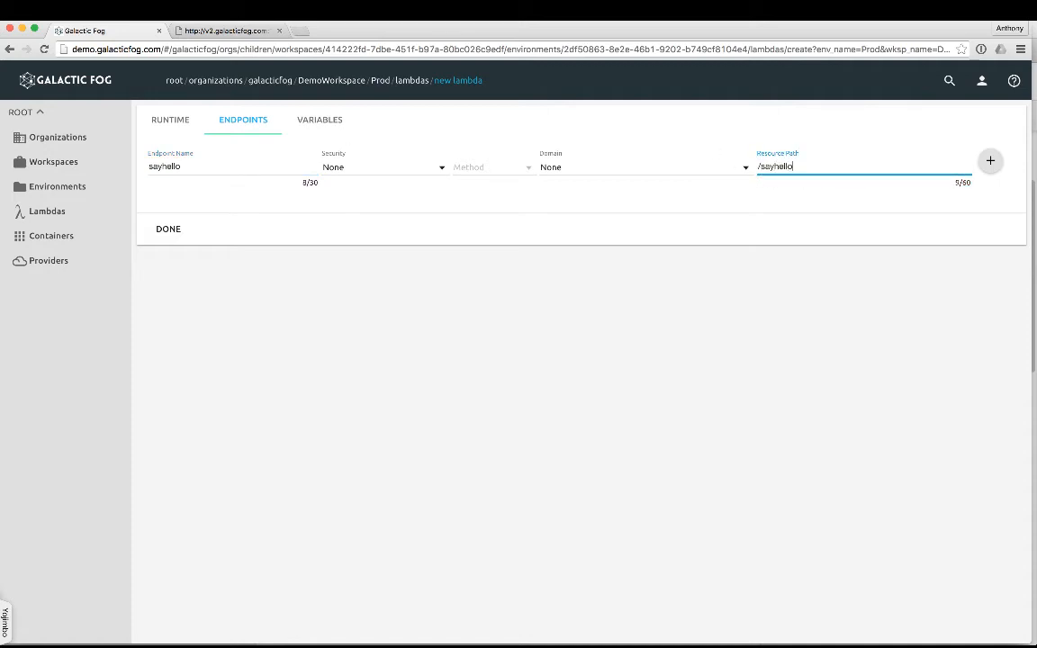
{"action": "left_click", "coordinate": [596, 173]}
{"action": "left_click", "coordinate": [548, 166]}
{"action": "left_click", "coordinate": [495, 163]}
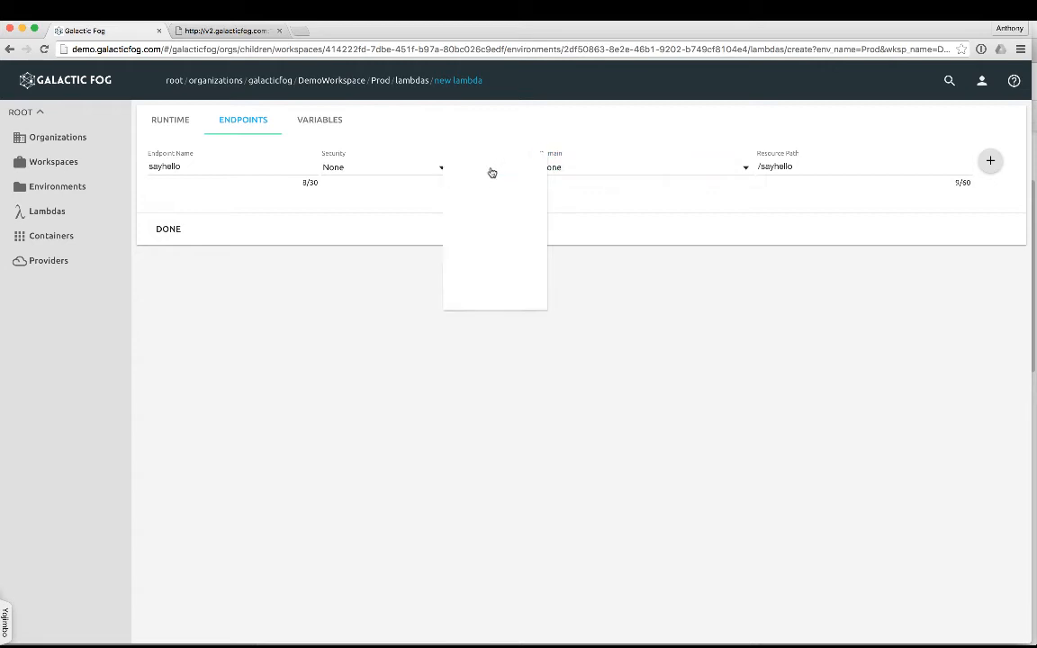
{"action": "left_click", "coordinate": [481, 166]}
{"action": "left_click", "coordinate": [384, 171]}
{"action": "left_click", "coordinate": [384, 171]}
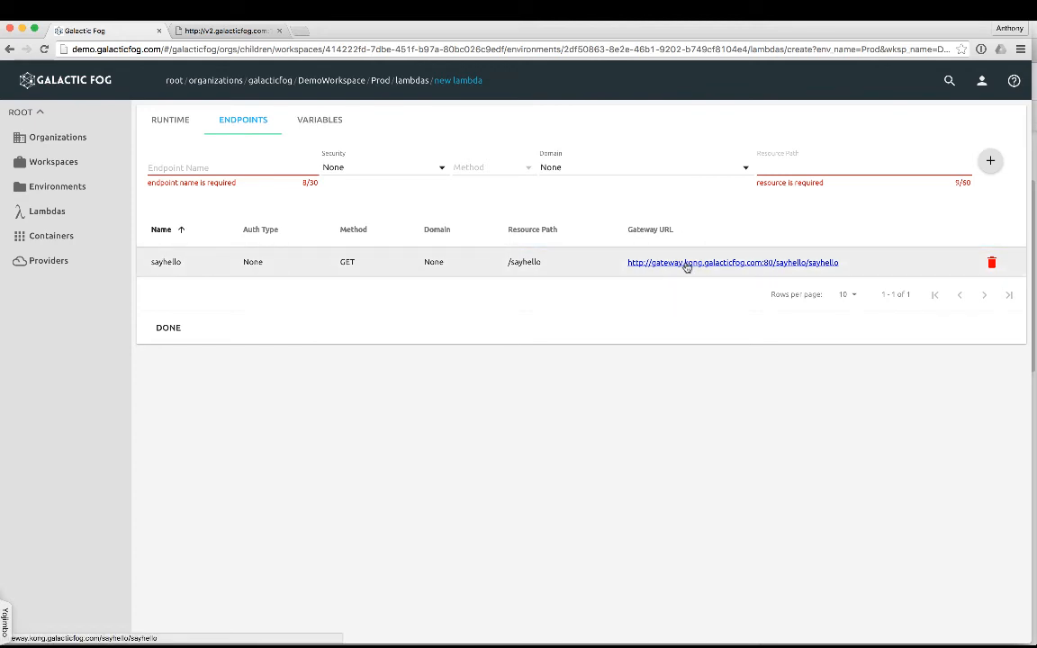
Open the sayhello endpoint's gateway URL to check the served page, and return to Galactic Fog.
{"action": "left_click", "coordinate": [686, 263]}
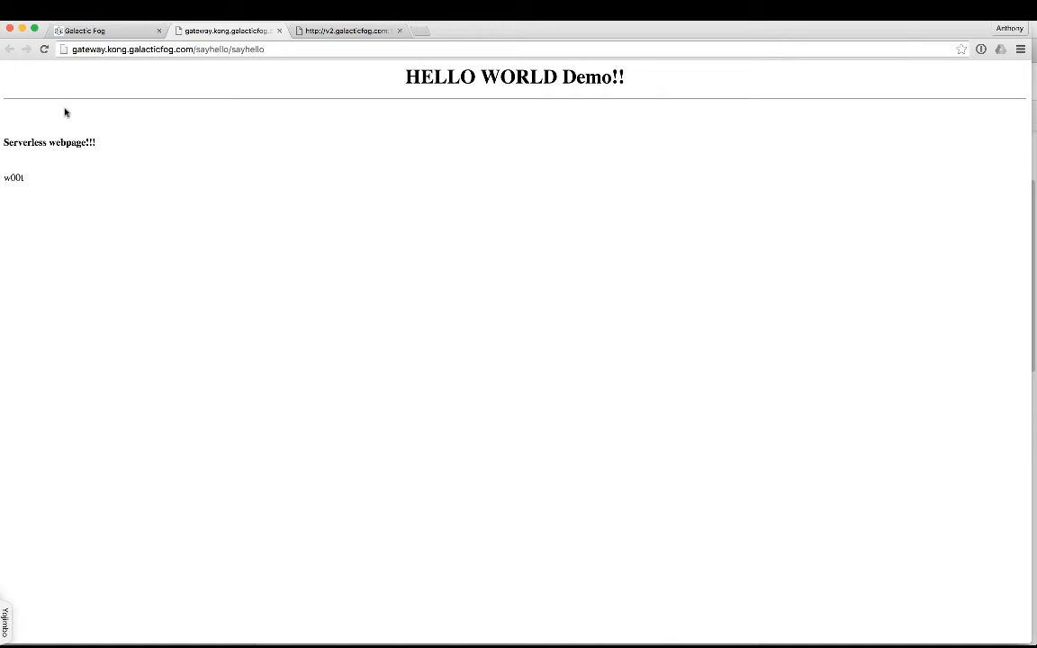
{"action": "left_click", "coordinate": [121, 34]}
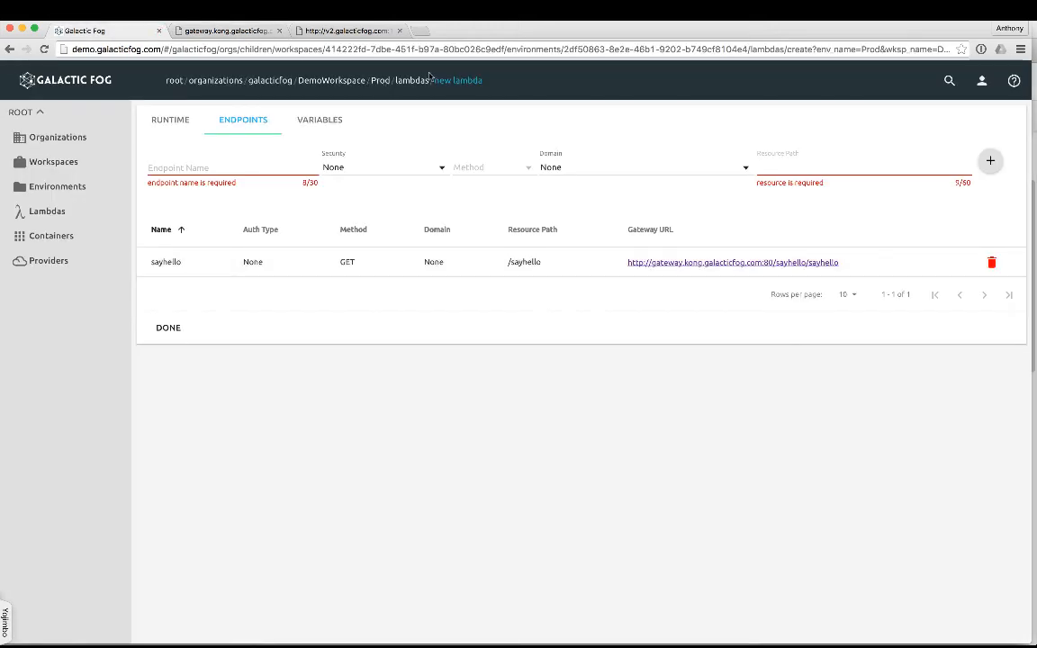
Delete the sayhello lambda from the Prod environment's lambda list.
{"action": "left_click", "coordinate": [390, 83]}
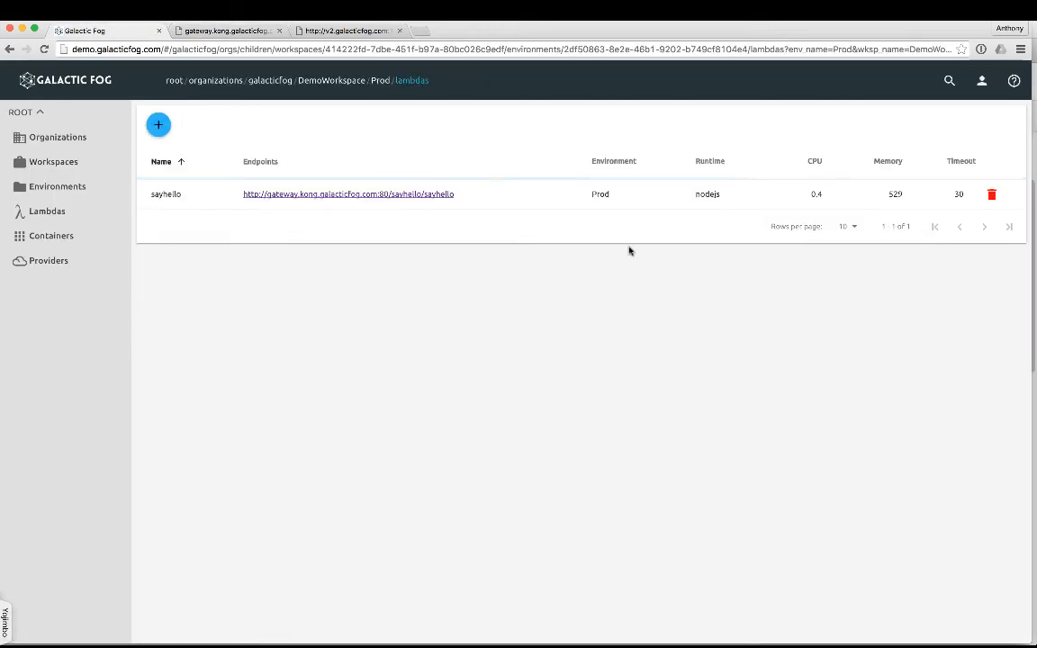
{"action": "left_click", "coordinate": [996, 199]}
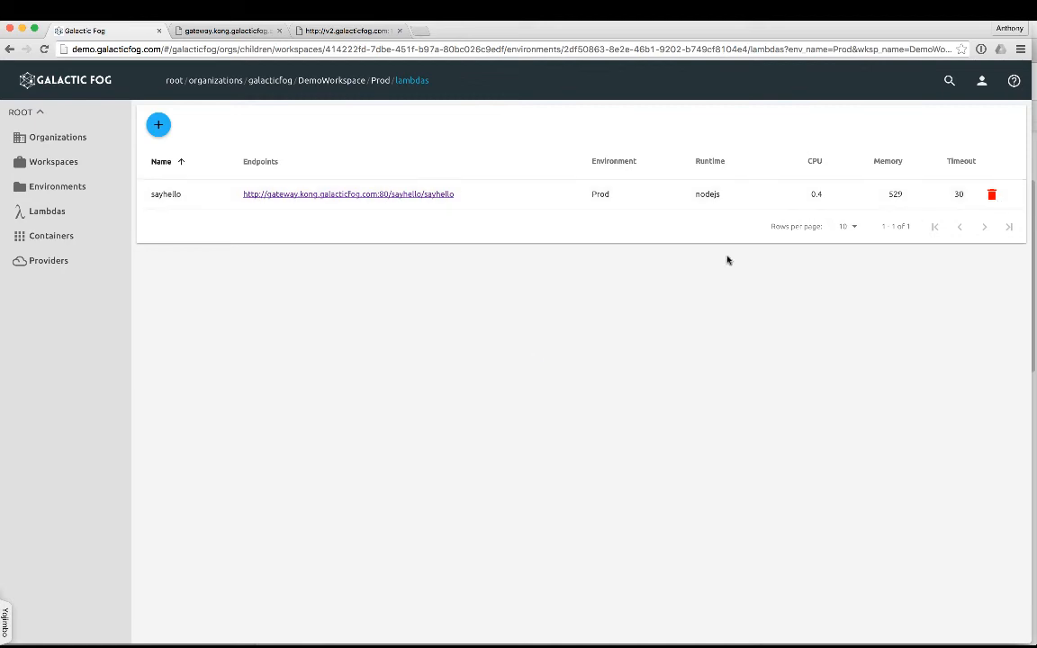
Reload the gateway's sayhello page to check whether it still responds, and return to the Prod lambda list.
{"action": "left_click", "coordinate": [187, 33]}
{"action": "left_click", "coordinate": [44, 50]}
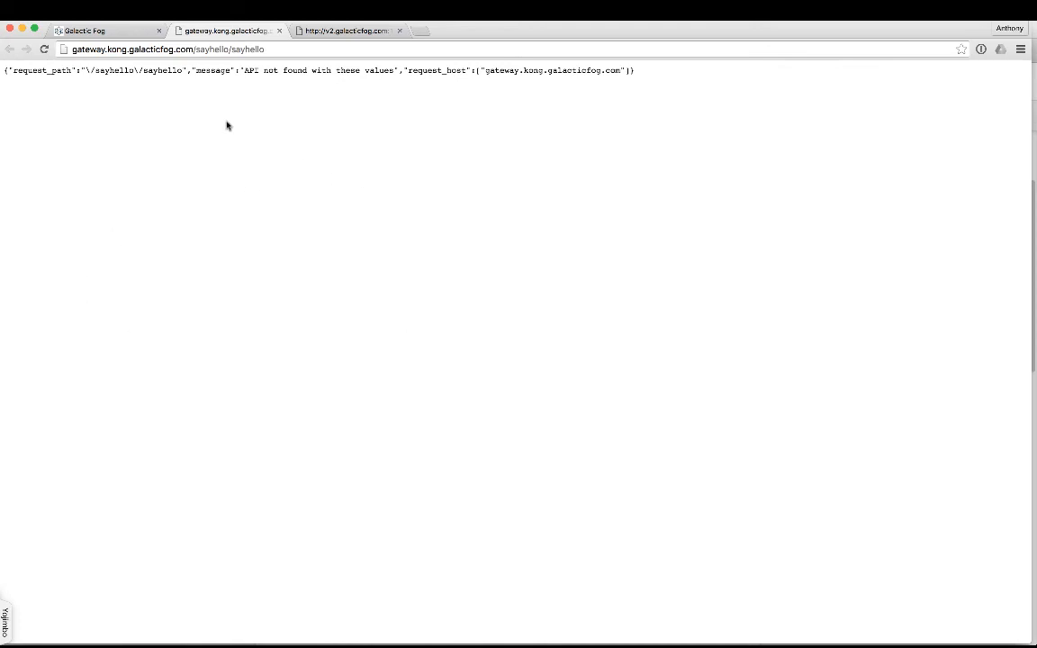
{"action": "left_click", "coordinate": [127, 34]}
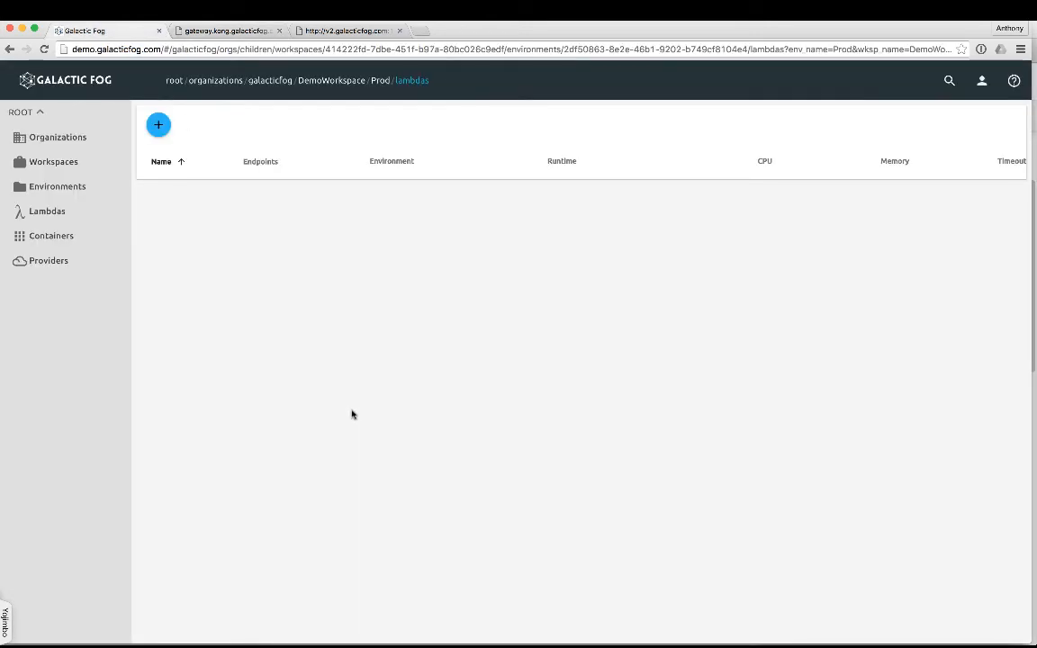